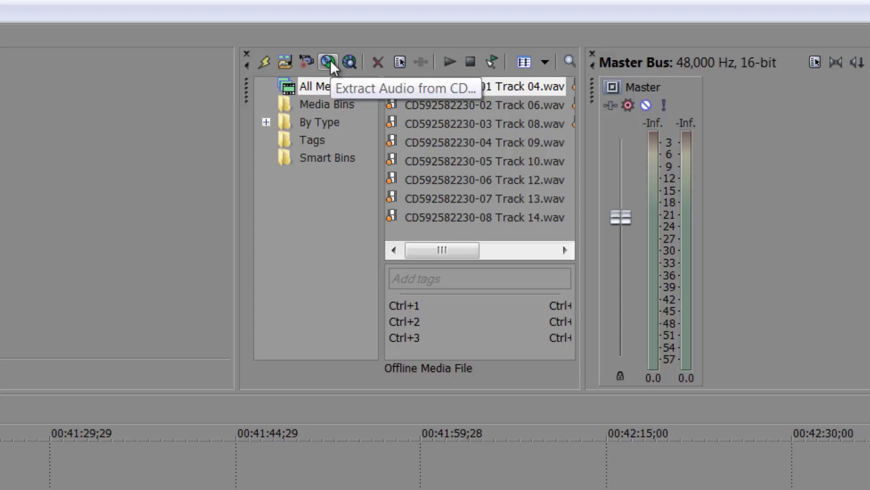
Try extracting the CD's audio tracks as Wave files into the reuben audio folder, and cancel the extraction.
{"action": "left_click", "coordinate": [330, 62]}
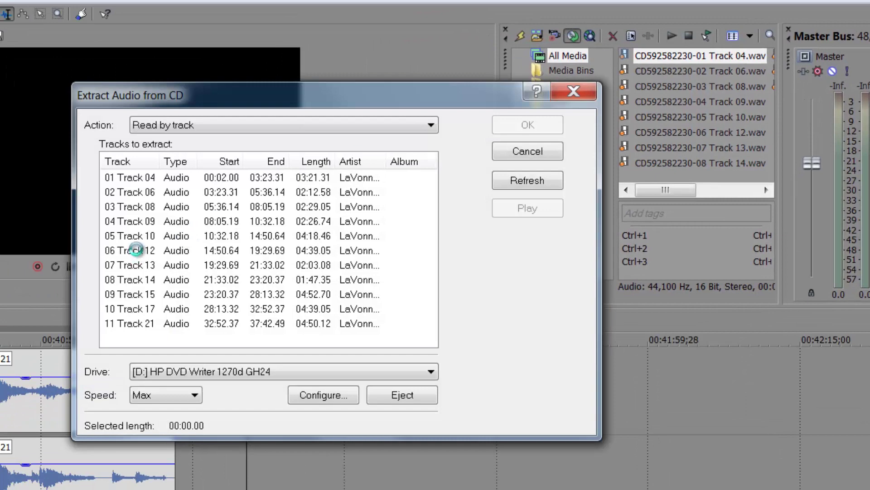
{"action": "left_click", "coordinate": [131, 254]}
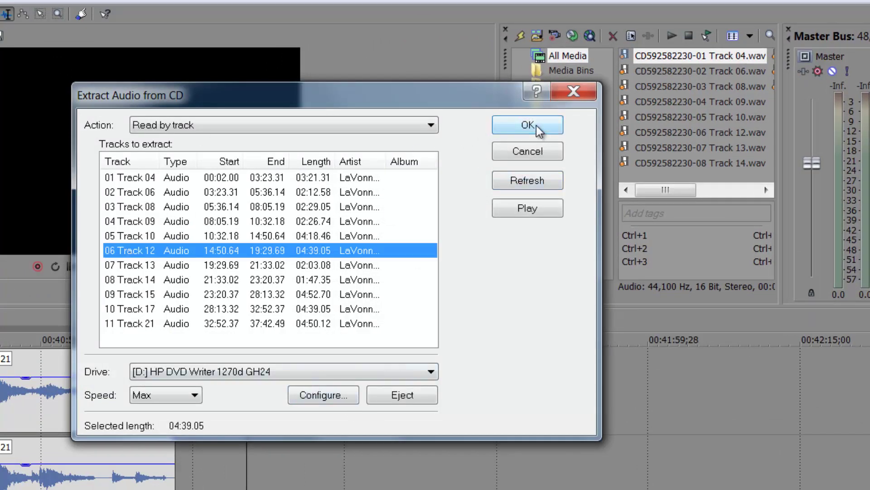
{"action": "left_click", "coordinate": [256, 178]}
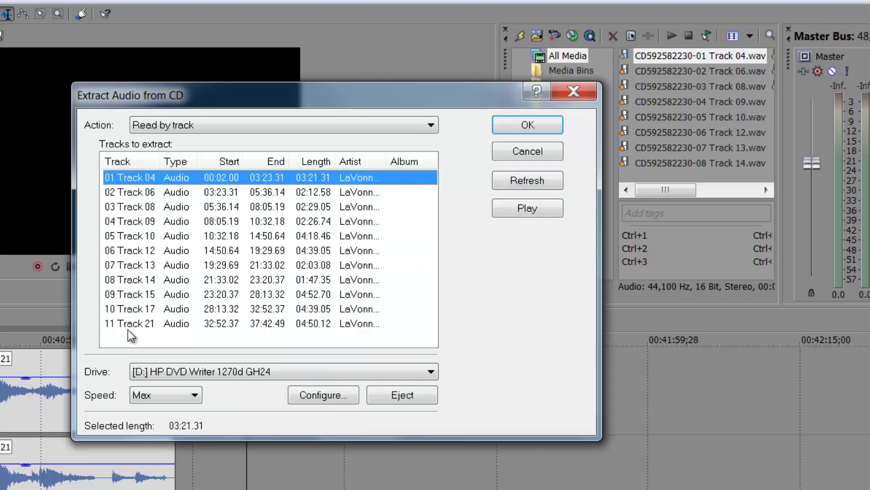
{"action": "left_click", "coordinate": [157, 324], "text": "shift"}
{"action": "left_click", "coordinate": [198, 179]}
{"action": "left_click", "coordinate": [560, 129]}
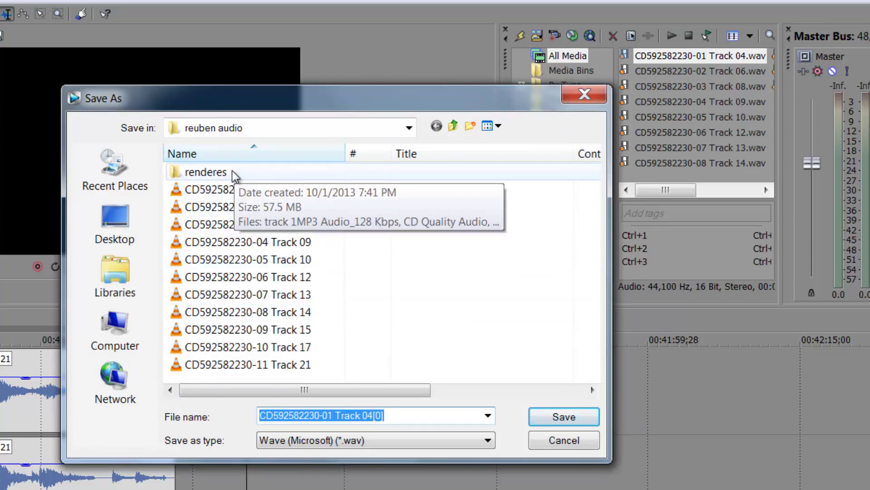
{"action": "left_click", "coordinate": [563, 417]}
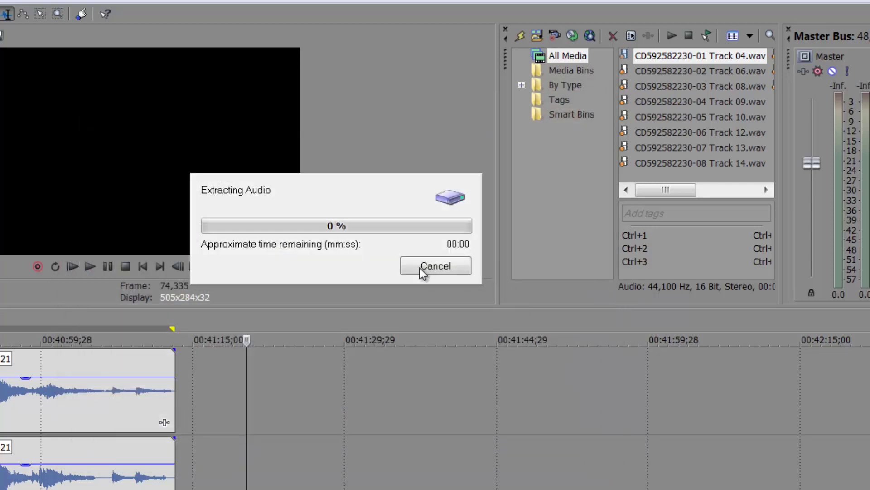
{"action": "left_click", "coordinate": [436, 268]}
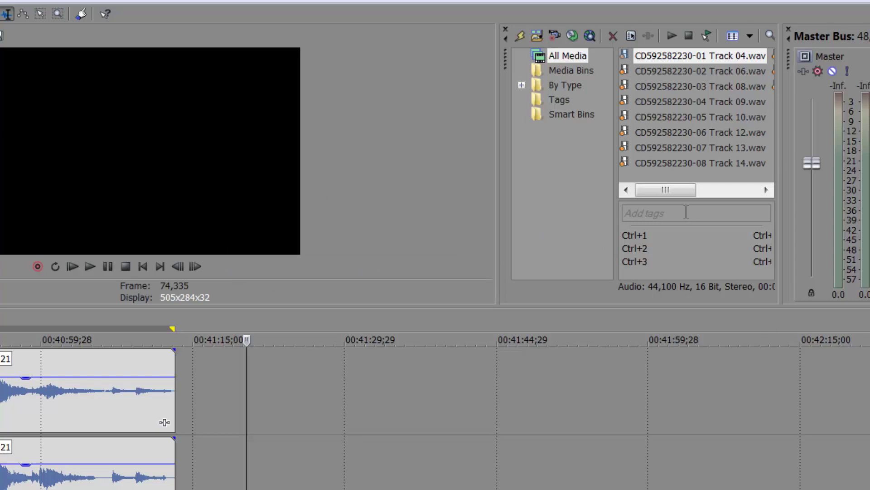
{"action": "left_click", "coordinate": [659, 71]}
{"action": "left_click", "coordinate": [664, 56]}
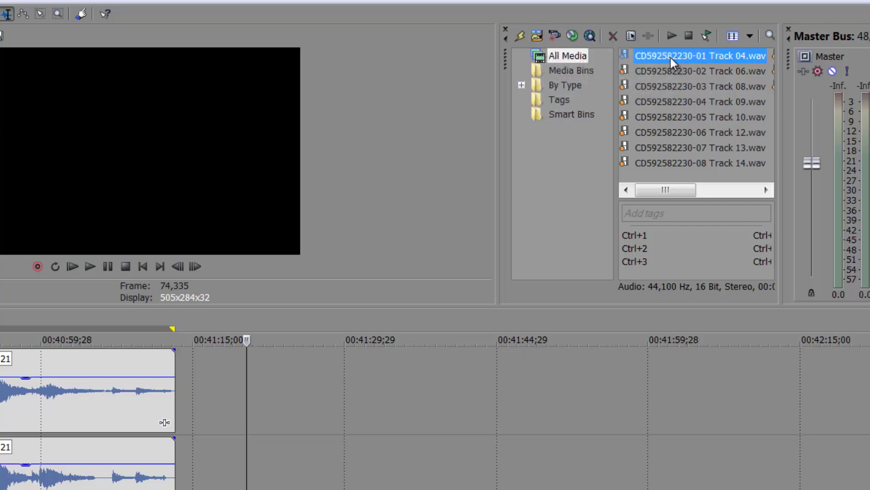
{"action": "left_click_drag", "start_coordinate": [660, 54], "coordinate": [248, 429]}
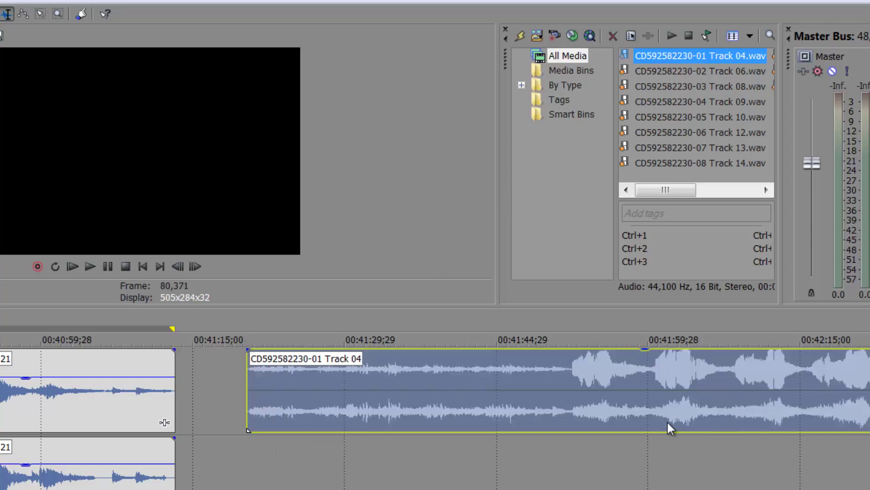
{"action": "scroll", "coordinate": [489, 340], "scroll_direction": "right", "scroll_amount": 6}
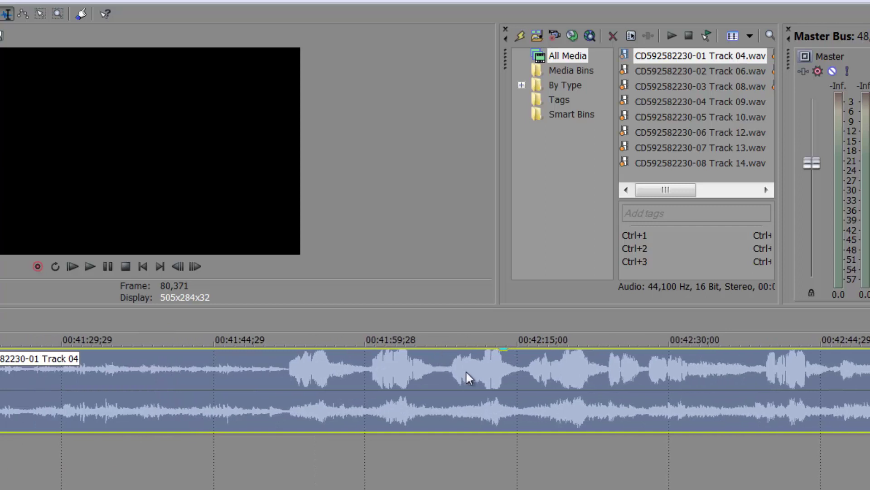
Listen to a short passage of the newly added Track 04 event from about 00:42:02.
{"action": "left_click", "coordinate": [386, 458]}
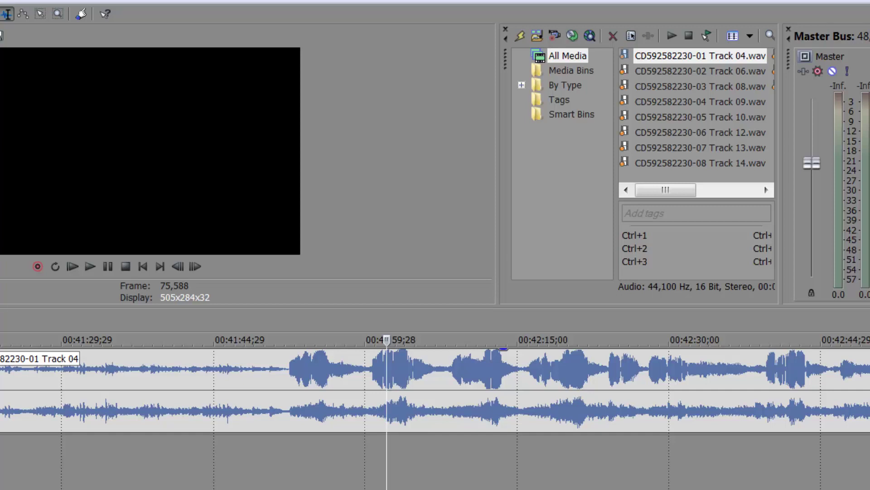
{"action": "key", "text": "space"}
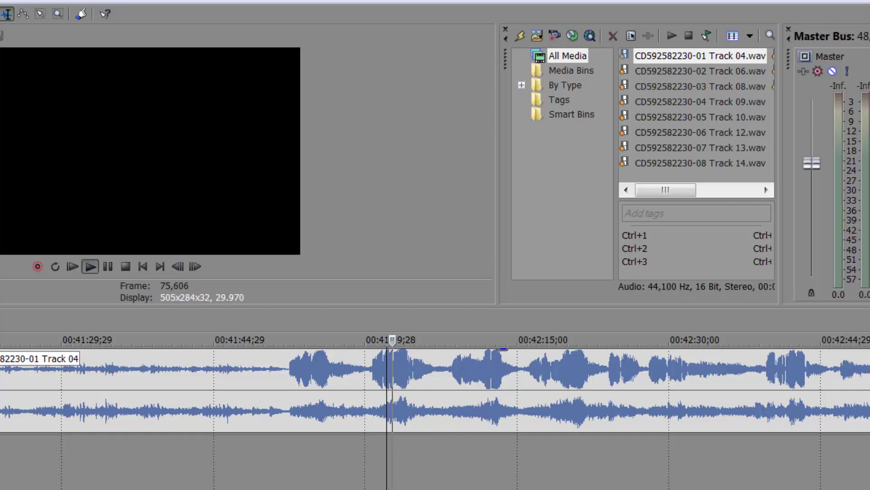
{"action": "left_click", "coordinate": [390, 368]}
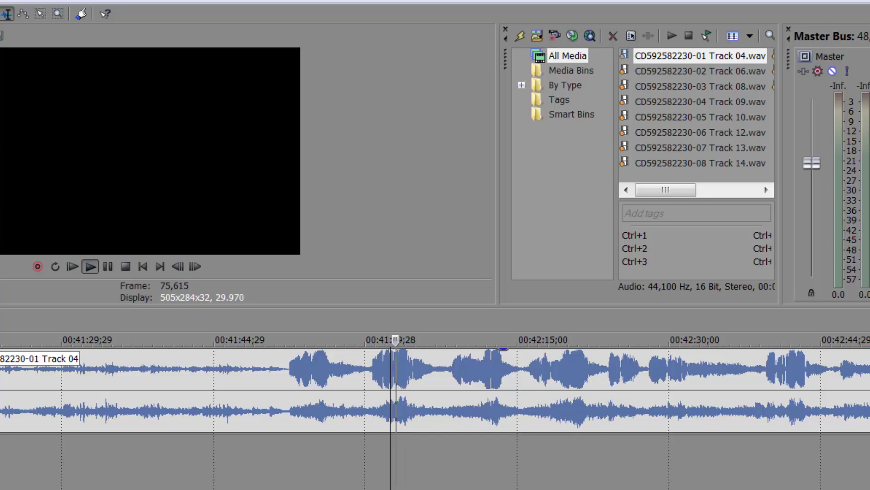
{"action": "key", "text": "Return"}
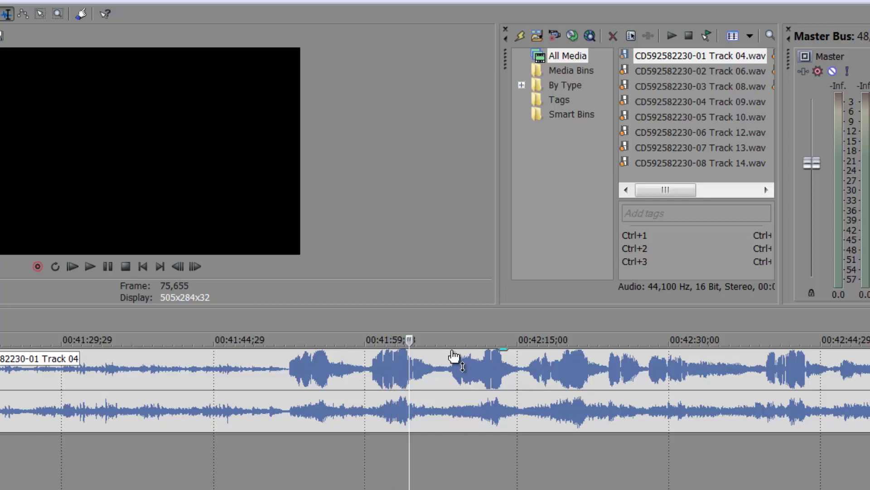
Lower the gain of the new Track 04 event slightly and play back a passage from about 00:42:11.
{"action": "mouse_move", "coordinate": [457, 350]}
{"action": "left_mouse_down"}
{"action": "mouse_move", "coordinate": [458, 369]}
{"action": "mouse_move", "coordinate": [458, 358]}
{"action": "left_mouse_up"}
{"action": "left_click", "coordinate": [443, 390]}
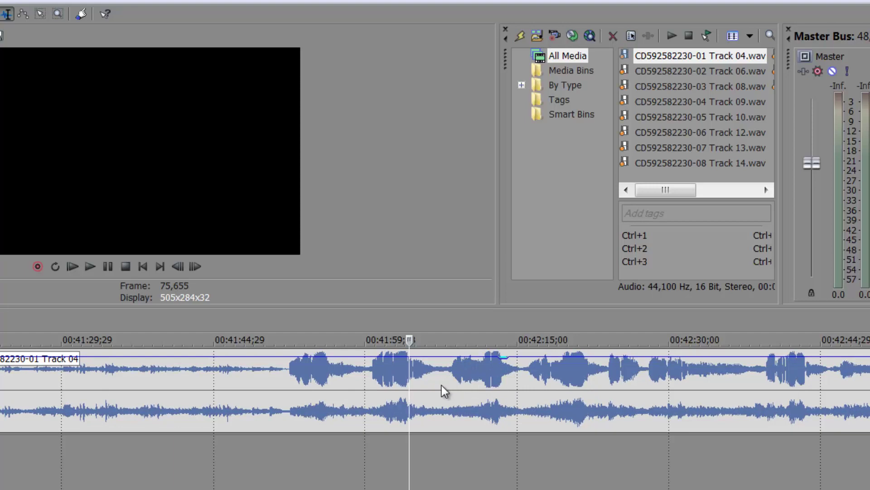
{"action": "left_click", "coordinate": [485, 431]}
{"action": "key", "text": "space"}
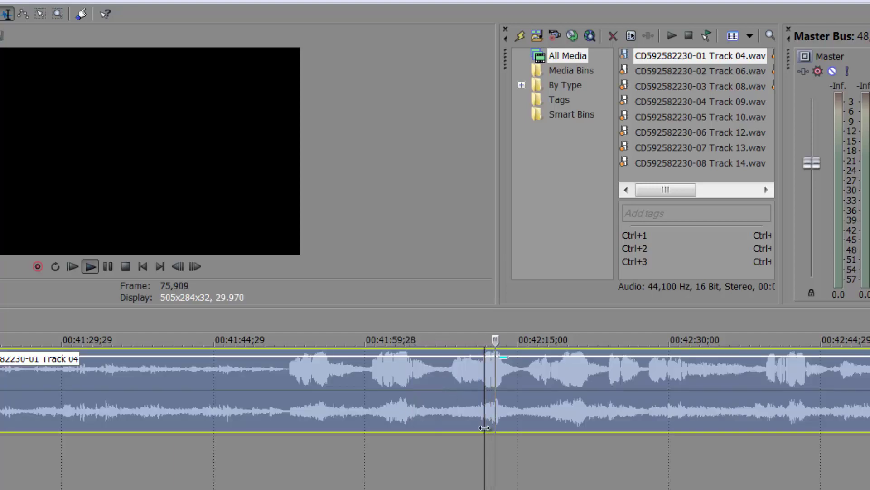
{"action": "scroll", "coordinate": [484, 430], "scroll_direction": "down", "scroll_amount": 5}
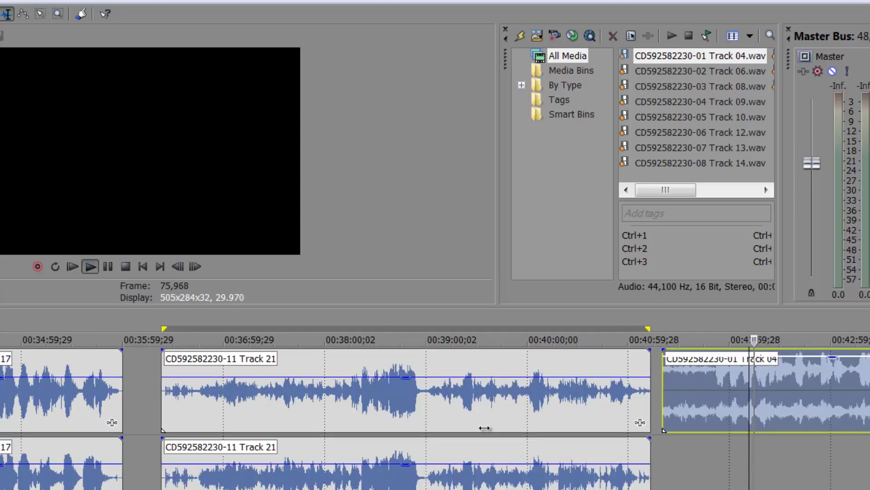
{"action": "key", "text": "Return"}
Listen to the Track 04 passage starting at about 00:42:40 and examine its two channel waveforms.
{"action": "left_click", "coordinate": [794, 415]}
{"action": "scroll", "coordinate": [345, 387], "scroll_direction": "right", "scroll_amount": 5}
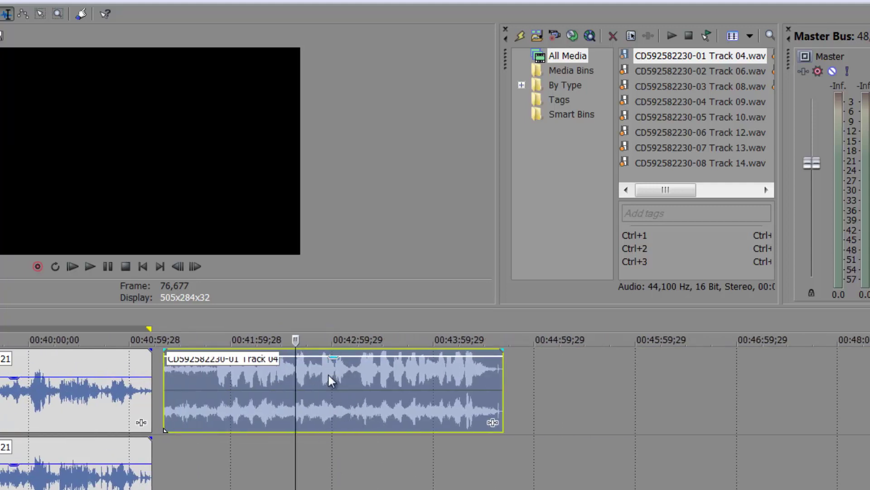
{"action": "left_click", "coordinate": [303, 422]}
{"action": "scroll", "coordinate": [304, 422], "scroll_direction": "up", "scroll_amount": 6}
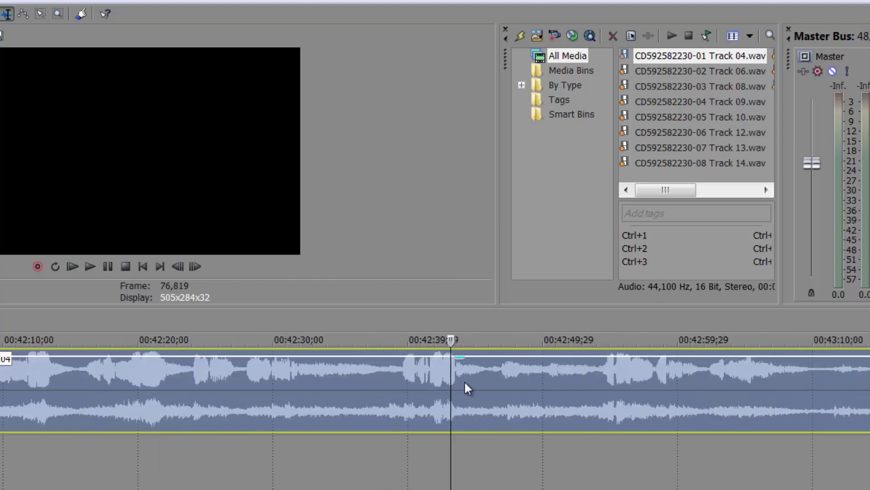
{"action": "left_click", "coordinate": [405, 480]}
{"action": "left_click", "coordinate": [408, 447]}
{"action": "key", "text": "space"}
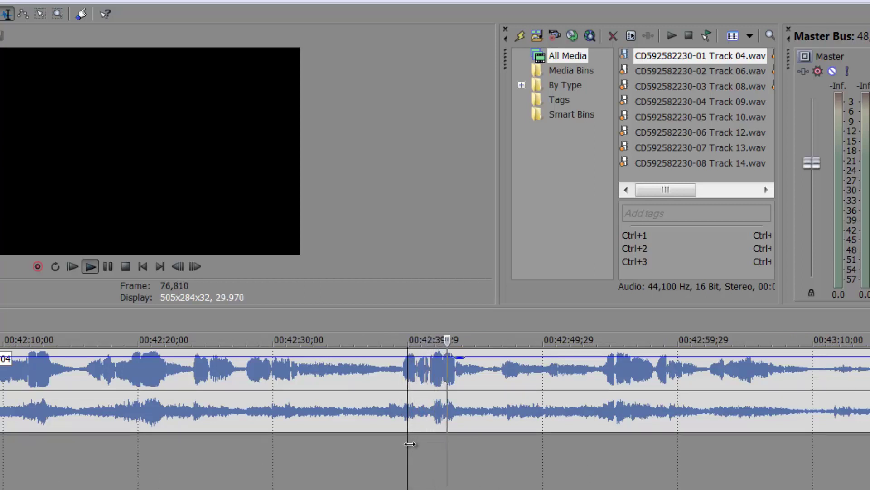
{"action": "key", "text": "space"}
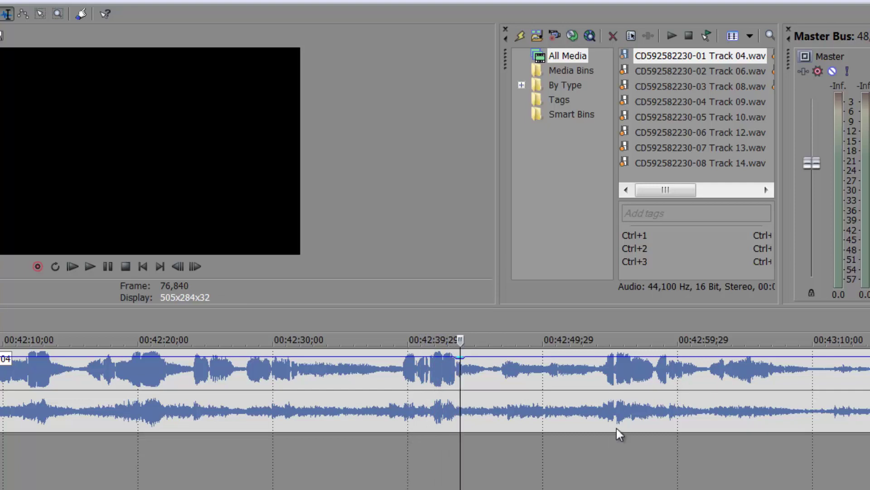
{"action": "left_click", "coordinate": [557, 420]}
{"action": "scroll", "coordinate": [558, 422], "scroll_direction": "down", "scroll_amount": 6}
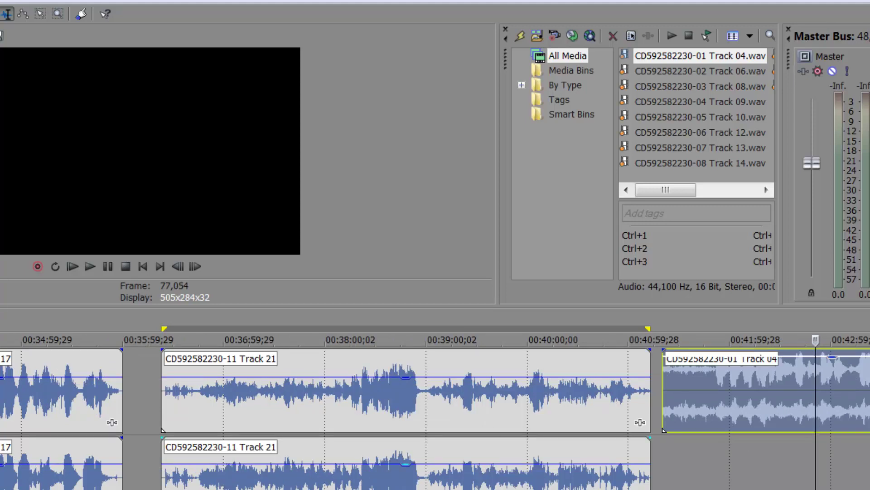
Copy the new Track 04 event and paste it onto the lower audio track directly beneath the original.
{"action": "key", "text": "grave"}
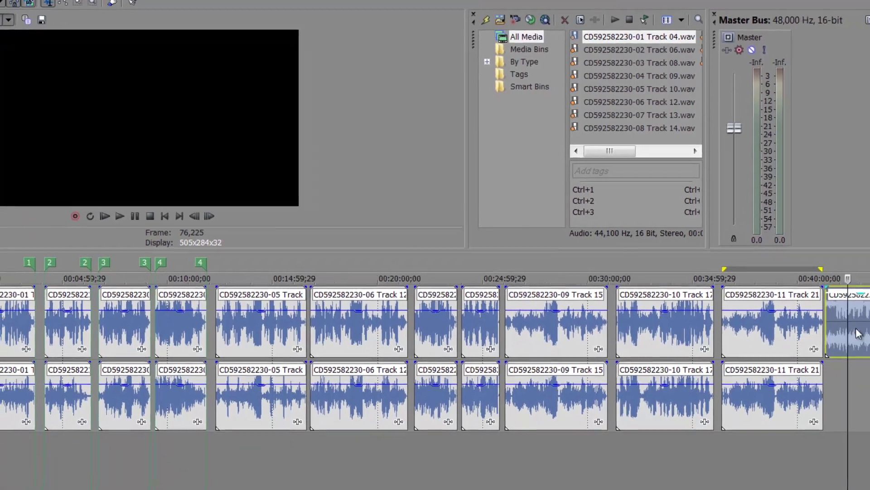
{"action": "right_click", "coordinate": [806, 293]}
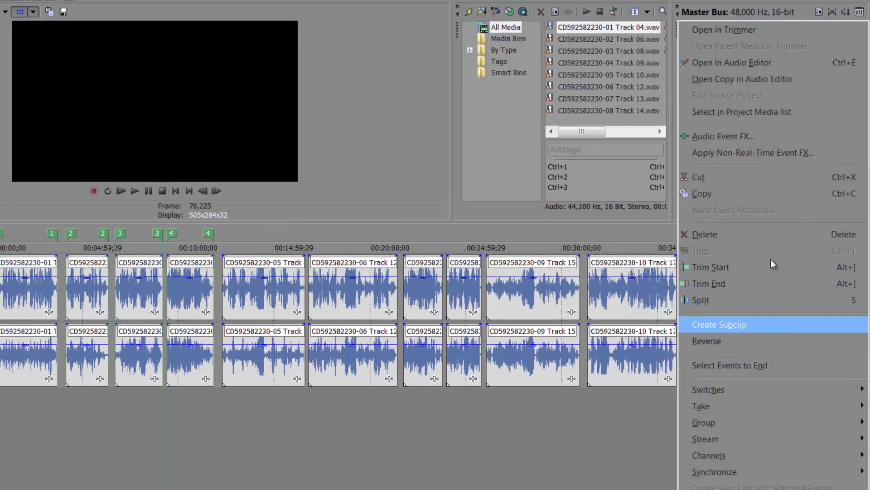
{"action": "left_click", "coordinate": [757, 194]}
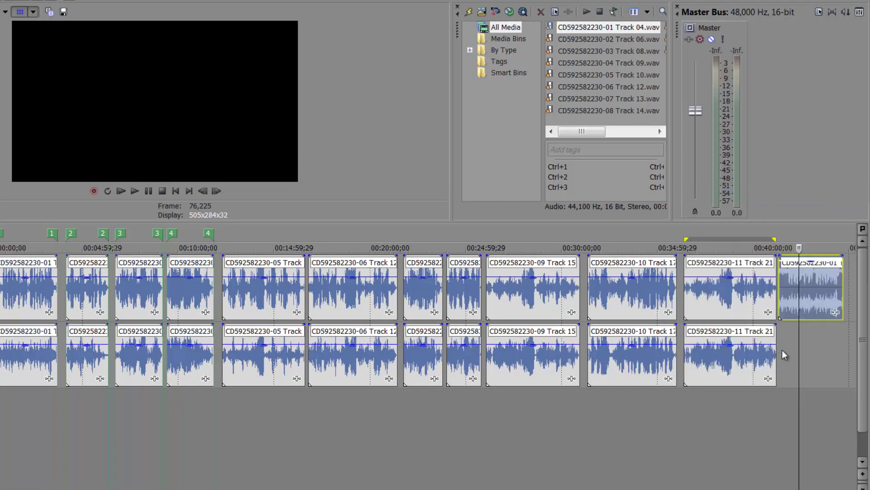
{"action": "right_click", "coordinate": [782, 349]}
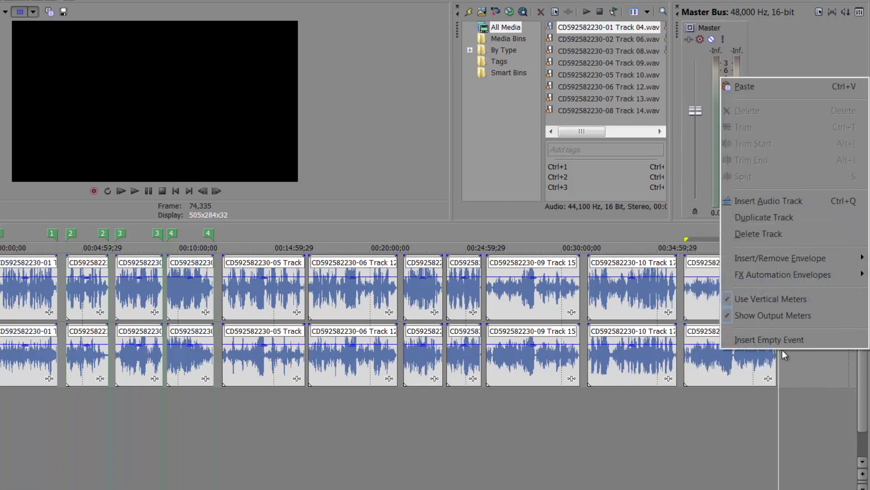
{"action": "left_click", "coordinate": [762, 89]}
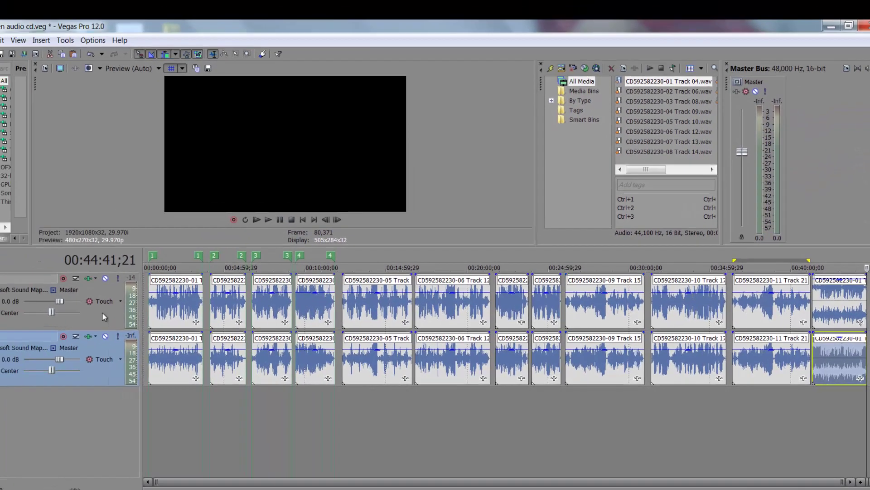
Select all events on the upper audio track, from the first event to the newly added Track 04 event.
{"action": "left_click", "coordinate": [1, 314]}
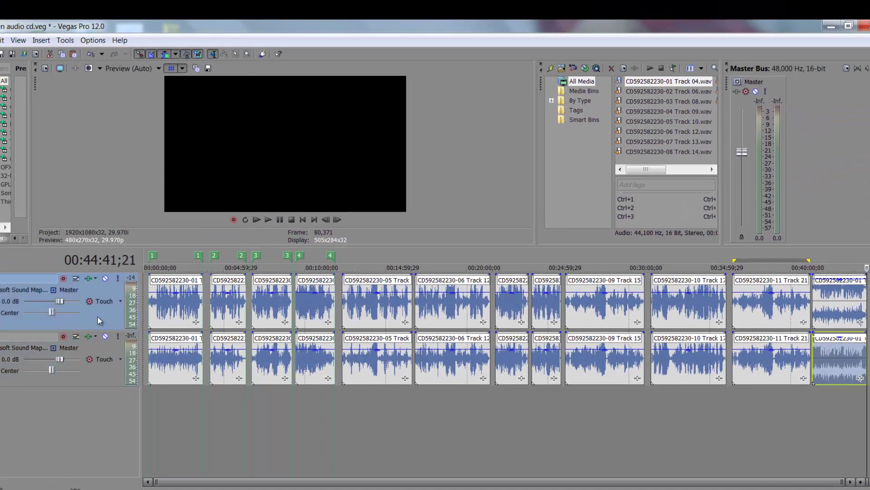
{"action": "right_click", "coordinate": [99, 320]}
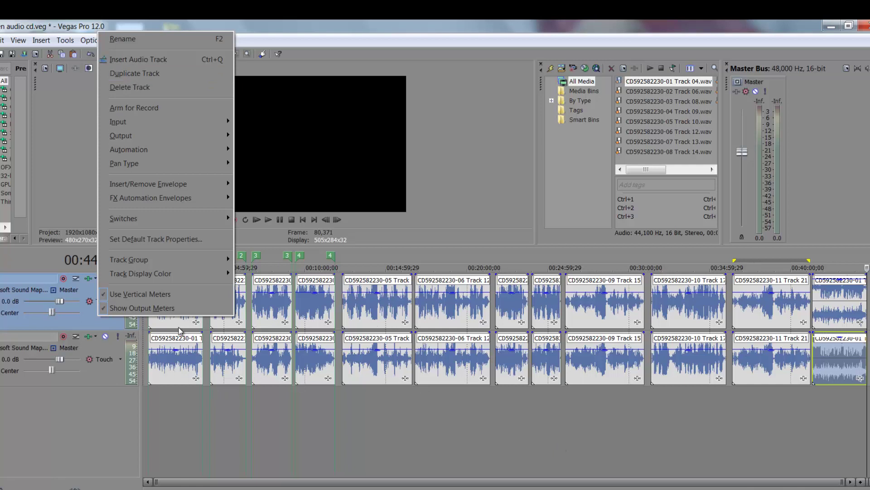
{"action": "left_click", "coordinate": [178, 324]}
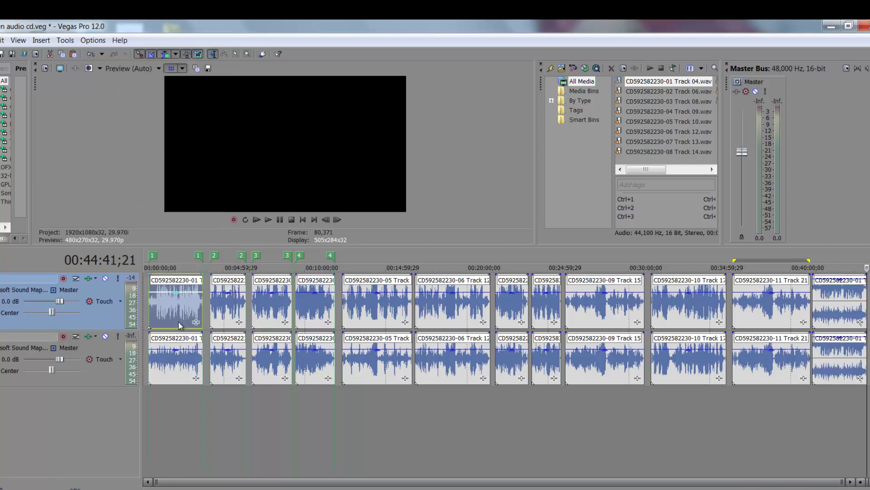
{"action": "left_click", "coordinate": [839, 322], "text": "shift"}
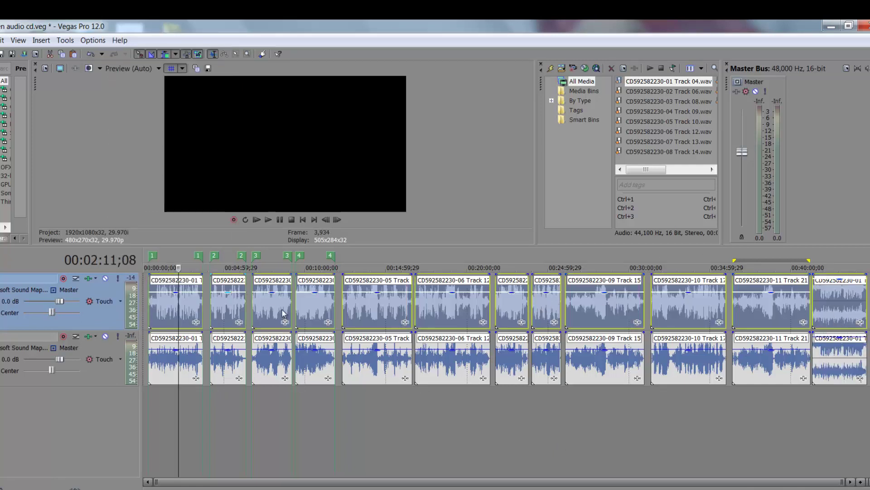
Set the channels of the upper track's last Track 04 event to Left Only.
{"action": "left_click", "coordinate": [829, 314]}
{"action": "right_click", "coordinate": [829, 314]}
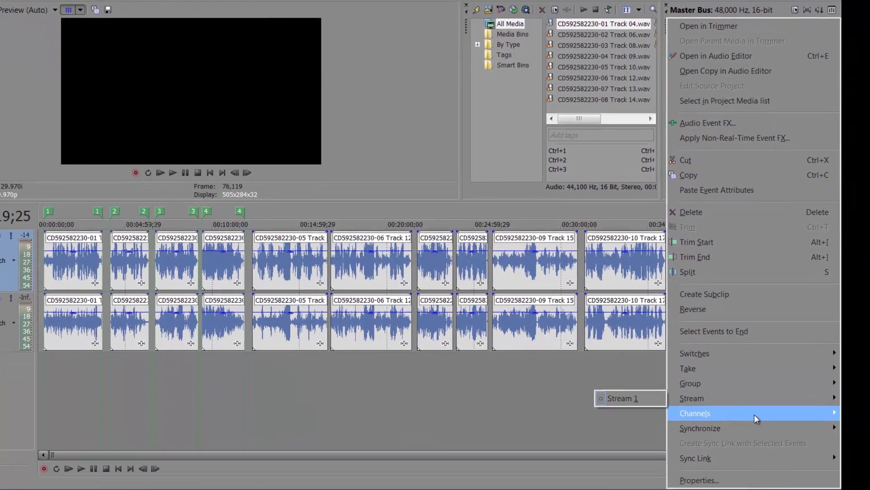
{"action": "mouse_move", "coordinate": [753, 443]}
{"action": "left_click", "coordinate": [609, 424]}
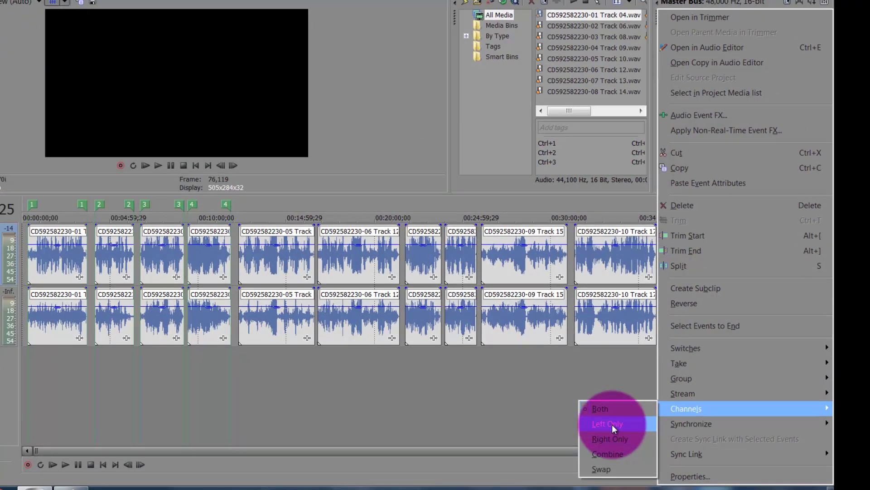
Set the channels of the pasted Track 04 event on the lower track to Right Only and place the cursor near 00:42:02.
{"action": "left_click", "coordinate": [776, 325]}
{"action": "right_click", "coordinate": [776, 325]}
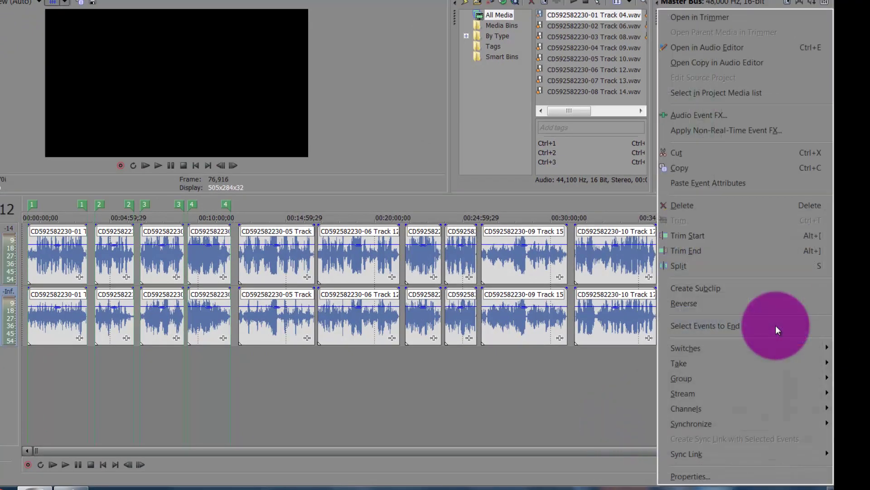
{"action": "mouse_move", "coordinate": [779, 413]}
{"action": "left_click", "coordinate": [627, 442]}
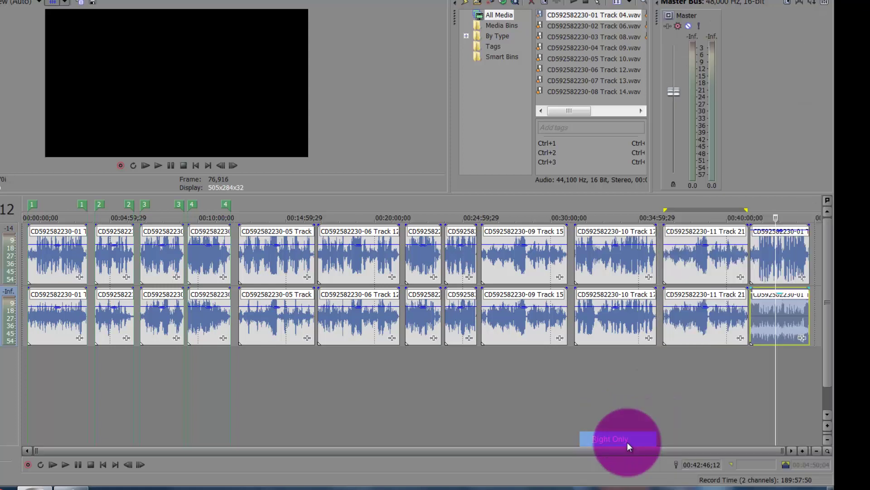
{"action": "left_click", "coordinate": [763, 353]}
{"action": "scroll", "coordinate": [763, 353], "scroll_direction": "up", "scroll_amount": 5}
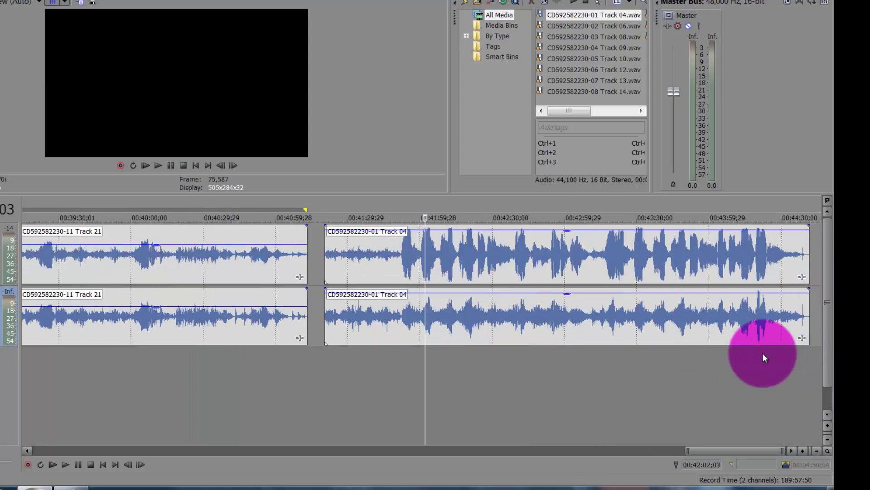
Lower the gain of the last Track 04 event on both the upper and lower audio tracks.
{"action": "left_click_drag", "start_coordinate": [478, 222], "coordinate": [518, 247]}
{"action": "left_click_drag", "start_coordinate": [492, 288], "coordinate": [486, 311]}
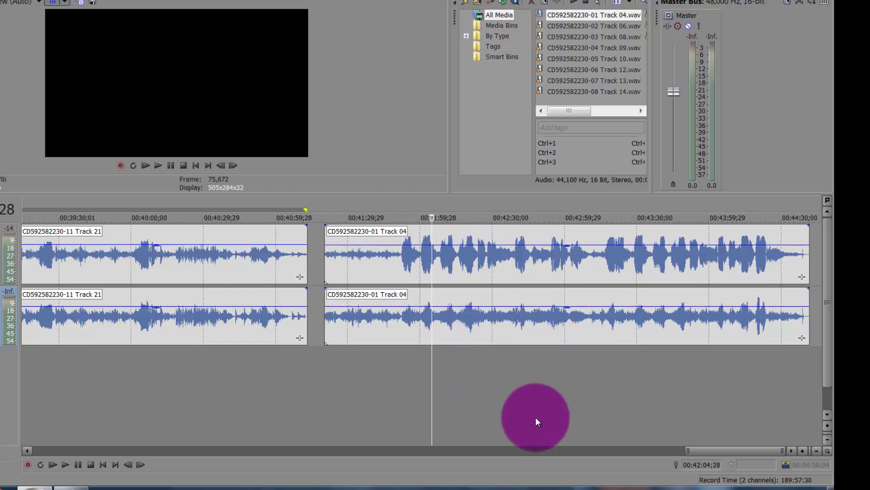
Play back the last Track 04 events from around 00:42:44 to hear the two channels at the reduced gain.
{"action": "left_click", "coordinate": [535, 420]}
{"action": "left_click", "coordinate": [530, 416]}
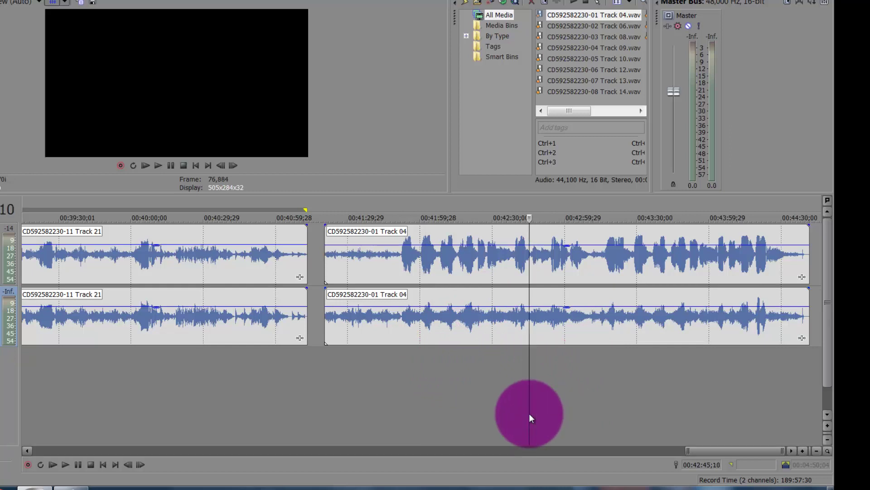
{"action": "left_click", "coordinate": [510, 411]}
{"action": "key", "text": "space"}
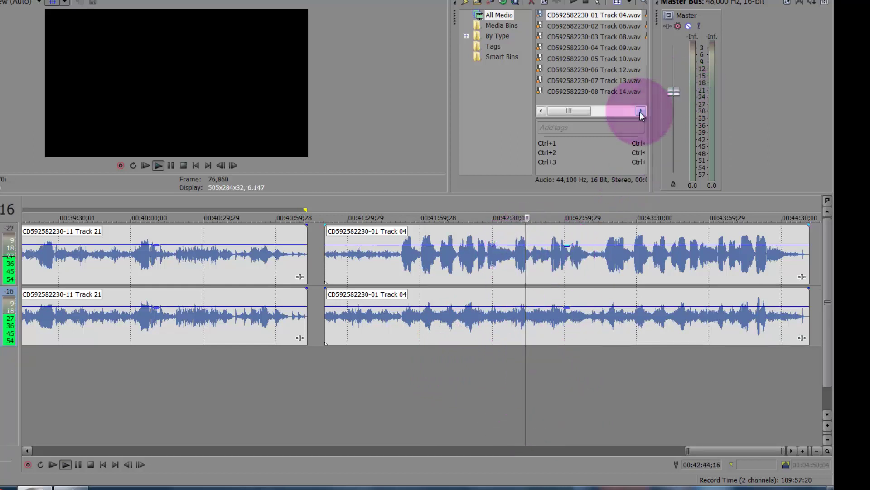
{"action": "left_click_drag", "start_coordinate": [651, 113], "coordinate": [649, 5]}
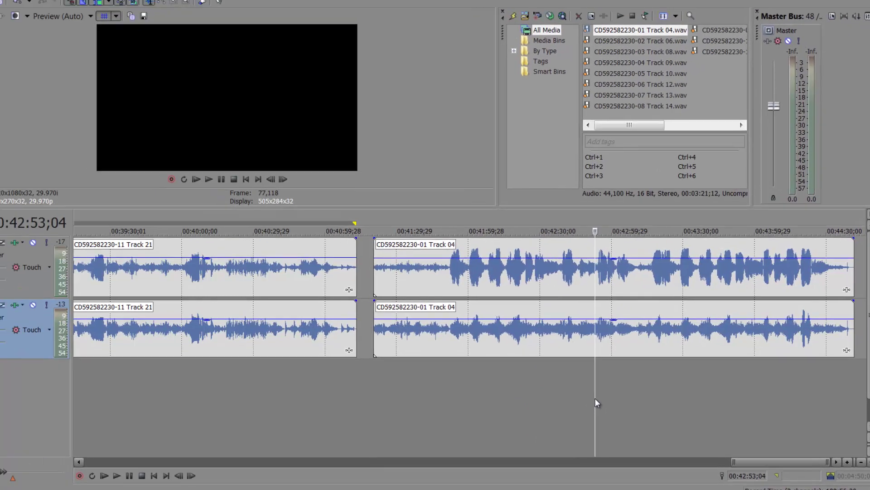
{"action": "scroll", "coordinate": [548, 387], "scroll_direction": "down", "scroll_amount": 10}
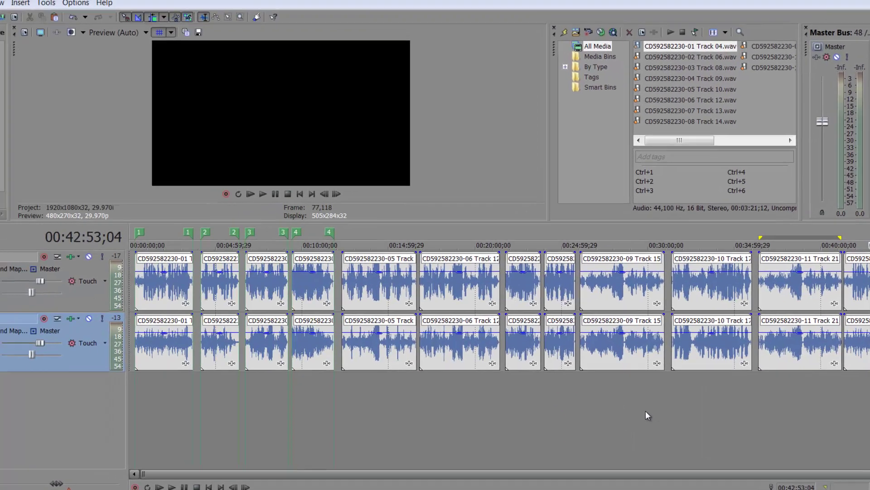
Review Track 1's Track EQ settings for bands 1, 2 and 3, including the available filter shapes, and close the effects window.
{"action": "left_click", "coordinate": [74, 258]}
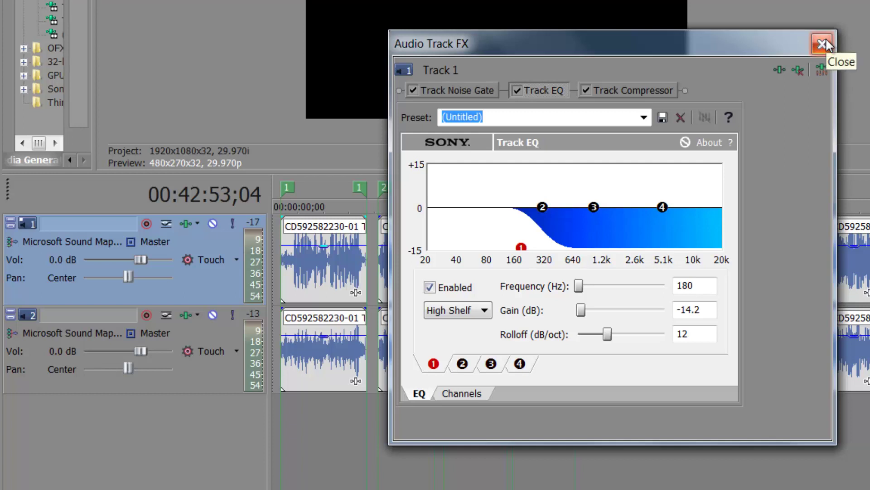
{"action": "left_click", "coordinate": [457, 312]}
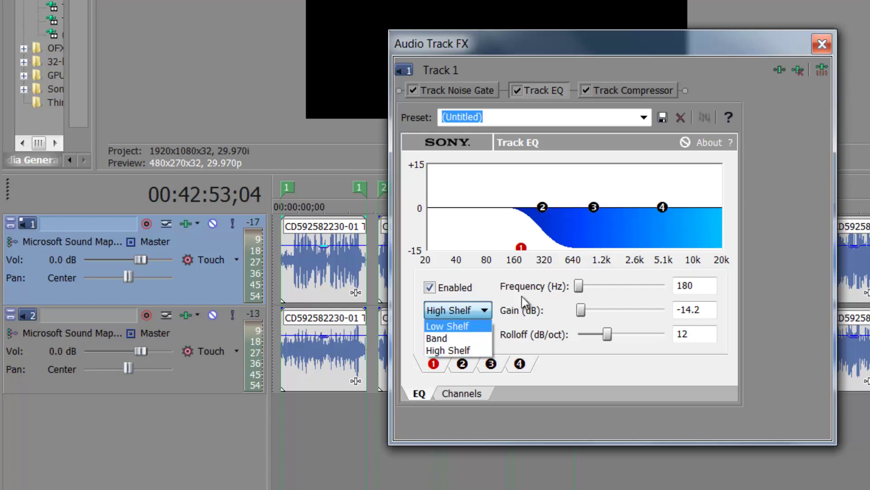
{"action": "left_click", "coordinate": [489, 364]}
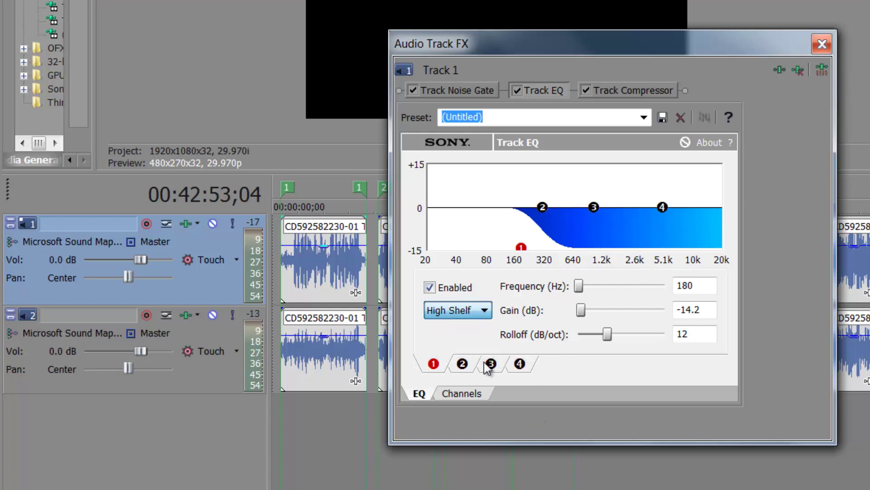
{"action": "left_click", "coordinate": [490, 363]}
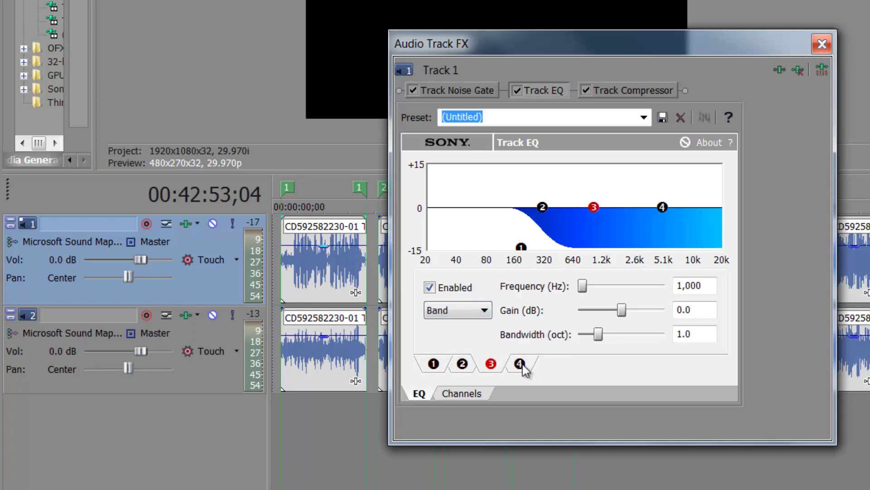
{"action": "left_click", "coordinate": [467, 367]}
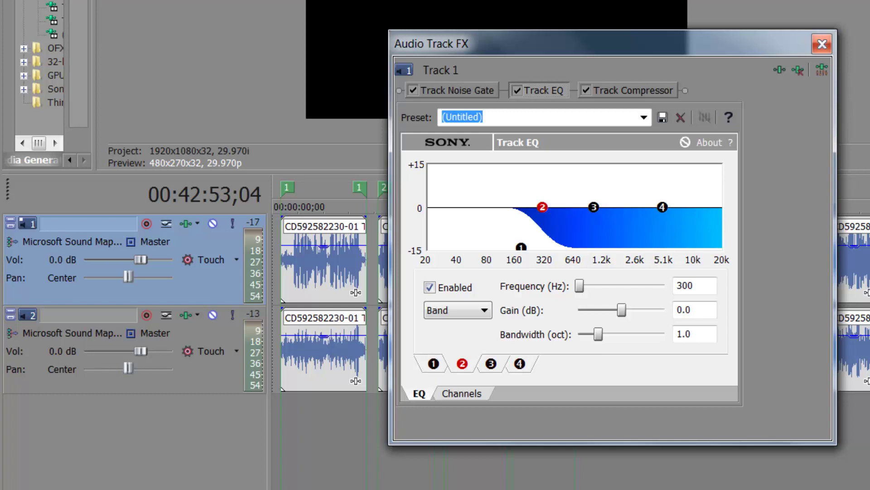
{"action": "left_click", "coordinate": [820, 45]}
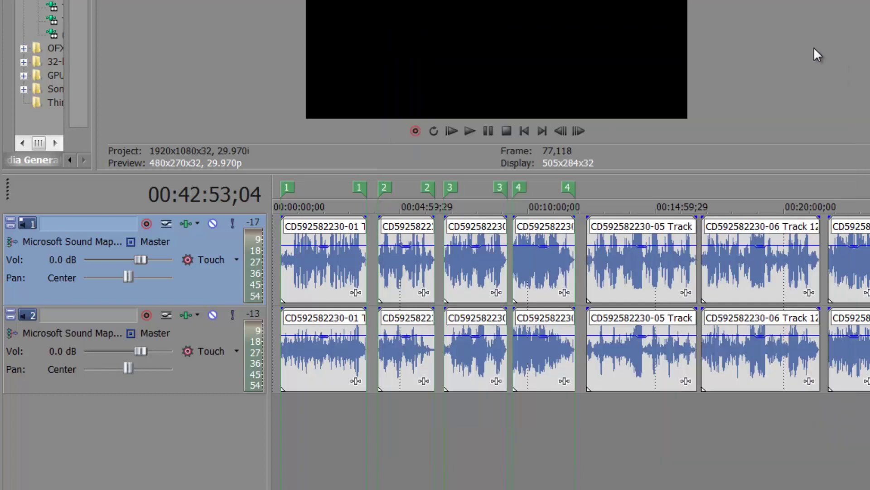
Bypass the Track EQ and Track Compressor in Track 1's effects chain.
{"action": "left_click", "coordinate": [523, 465]}
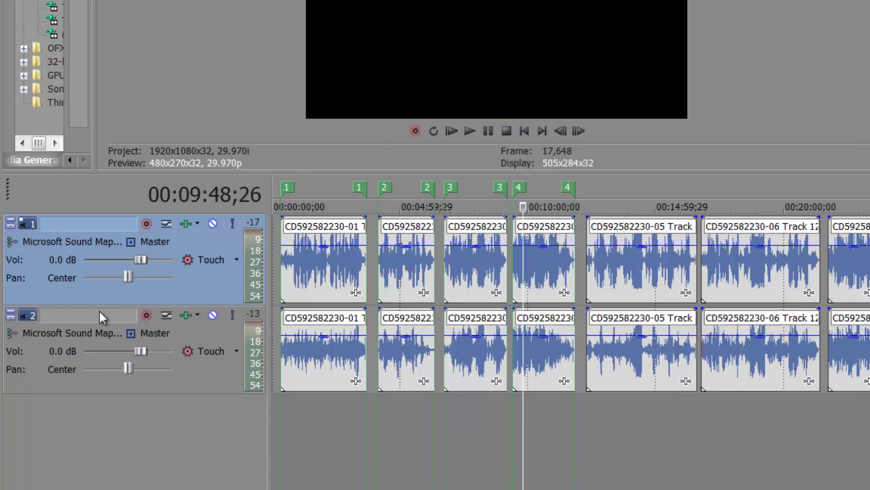
{"action": "left_click", "coordinate": [626, 420]}
{"action": "left_click", "coordinate": [186, 223]}
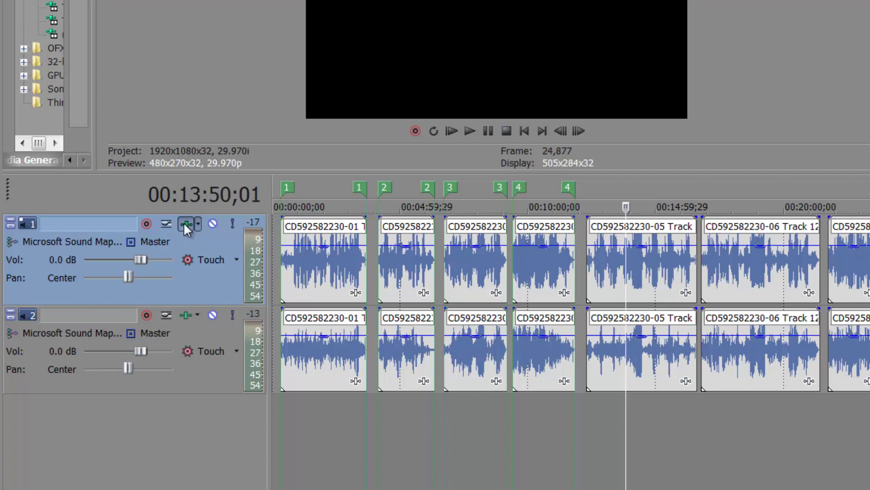
{"action": "left_click", "coordinate": [517, 90]}
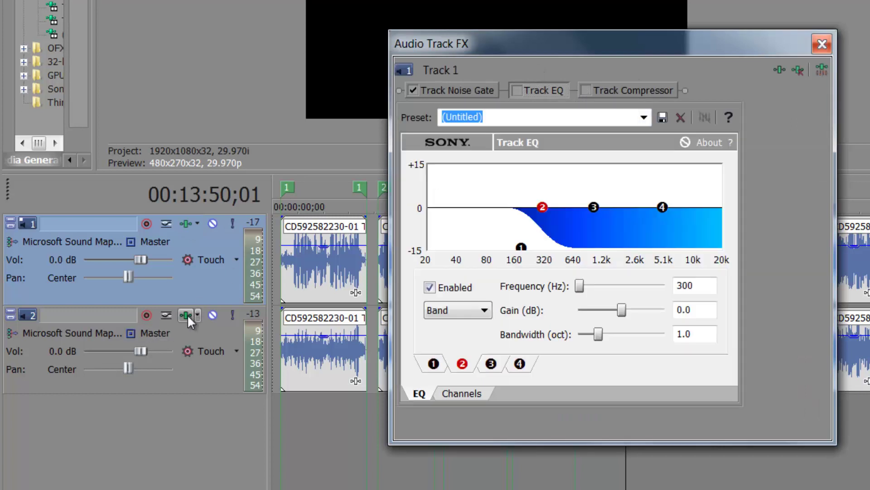
Bypass the Track EQ and Track Compressor on Track 2 and play back the unprocessed audio near 00:26:36.
{"action": "left_click", "coordinate": [186, 314]}
{"action": "left_click", "coordinate": [518, 91]}
{"action": "left_click", "coordinate": [587, 91]}
{"action": "left_click", "coordinate": [583, 484]}
{"action": "key", "text": "space"}
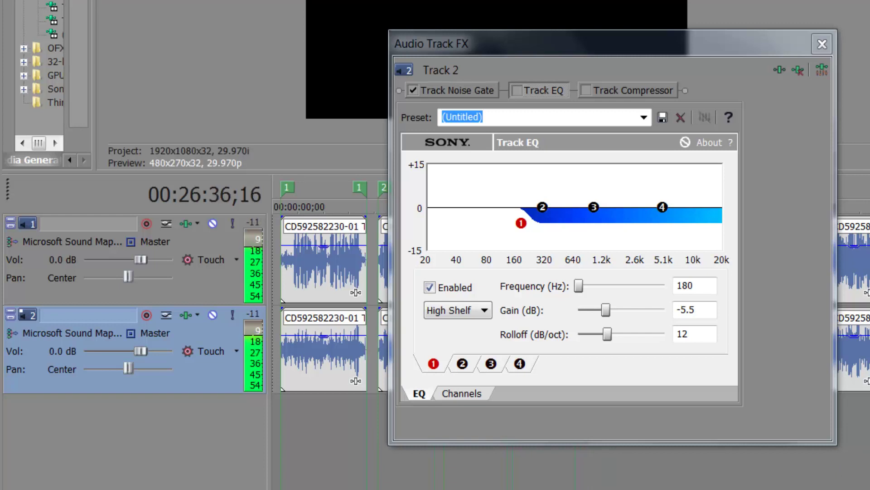
Re-enable the Track EQ and Track Compressor on Tracks 2 and 1, disable Track 1's EQ band 2, and close the effects window.
{"action": "left_click", "coordinate": [516, 91]}
{"action": "left_click", "coordinate": [586, 90]}
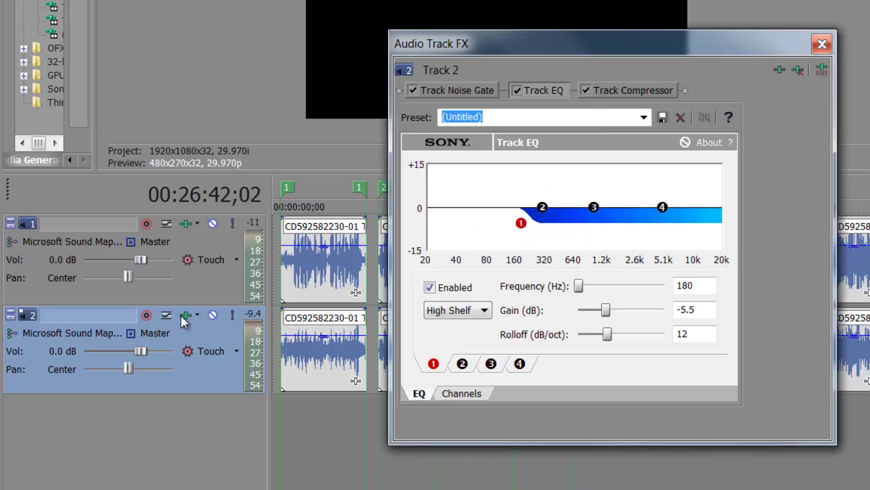
{"action": "left_click", "coordinate": [184, 224]}
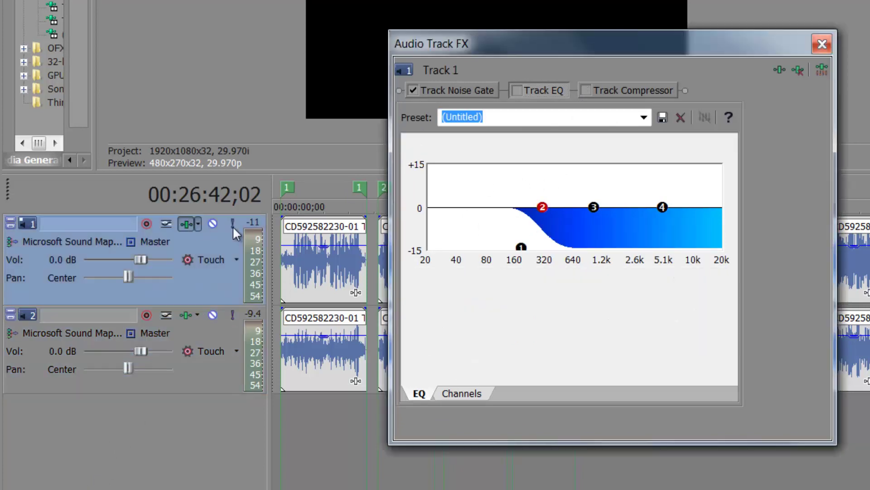
{"action": "left_click", "coordinate": [517, 85]}
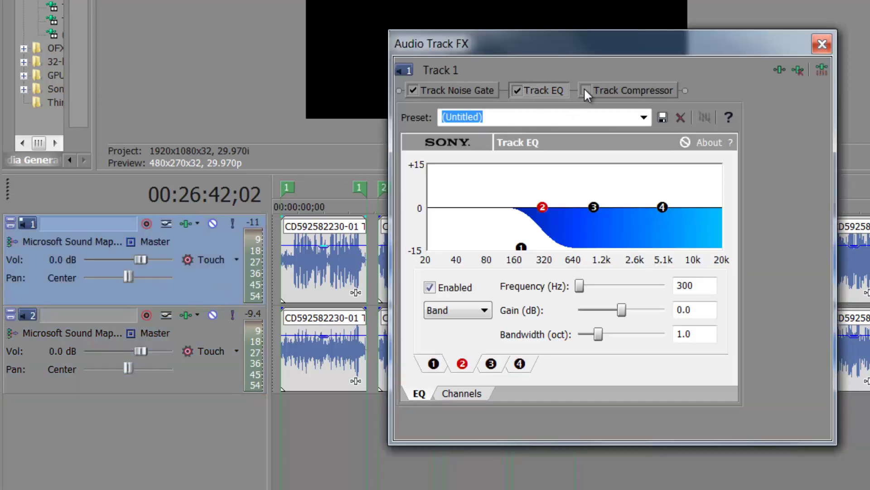
{"action": "left_click", "coordinate": [430, 287]}
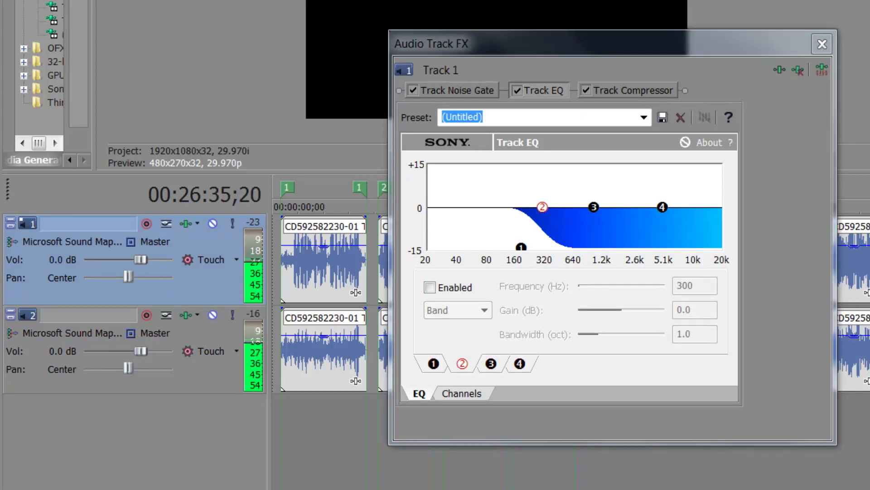
{"action": "left_click", "coordinate": [822, 44]}
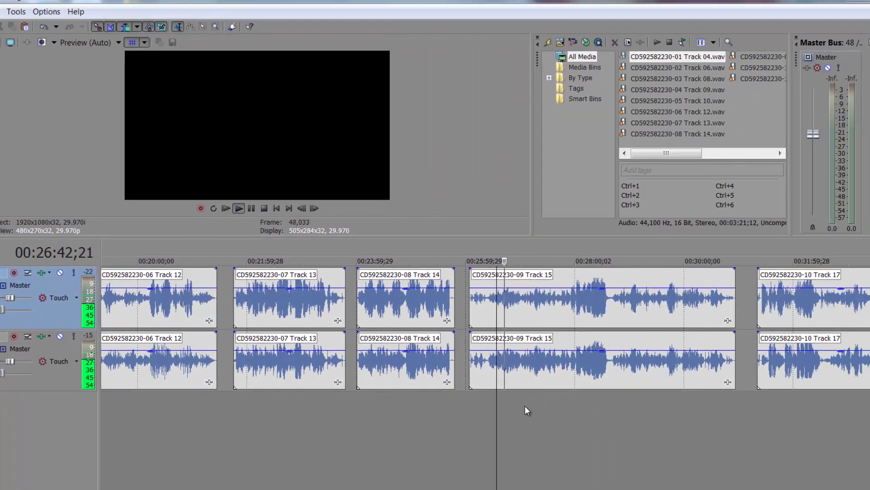
Play the Track 15 events from several points to hear the processed sound, up to around 00:29:10.
{"action": "left_click", "coordinate": [525, 405]}
{"action": "left_click", "coordinate": [557, 408]}
{"action": "left_click", "coordinate": [568, 411]}
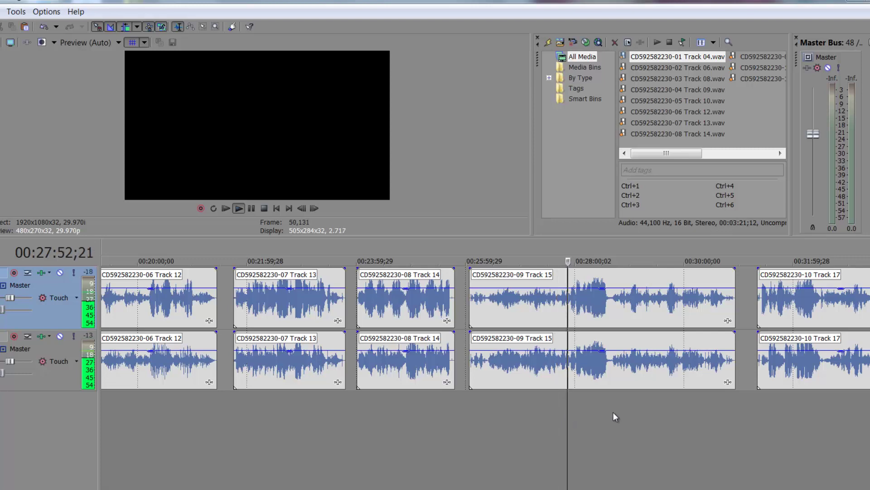
{"action": "left_click", "coordinate": [637, 411]}
{"action": "scroll", "coordinate": [638, 411], "scroll_direction": "down", "scroll_amount": 2}
{"action": "scroll", "coordinate": [638, 411], "scroll_direction": "down", "scroll_amount": 2}
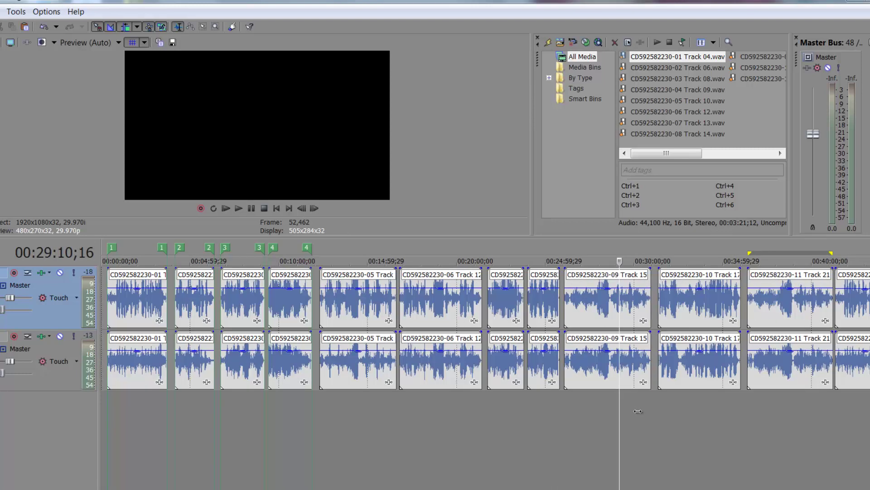
Select all events on the upper track and review the Track Compressor settings of Track 1 and Track 2.
{"action": "left_click", "coordinate": [138, 313]}
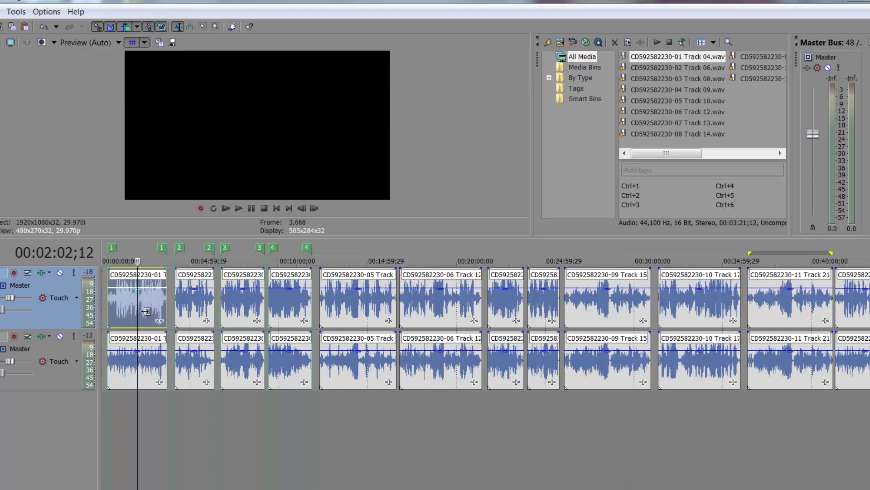
{"action": "left_click", "coordinate": [528, 271], "text": "shift"}
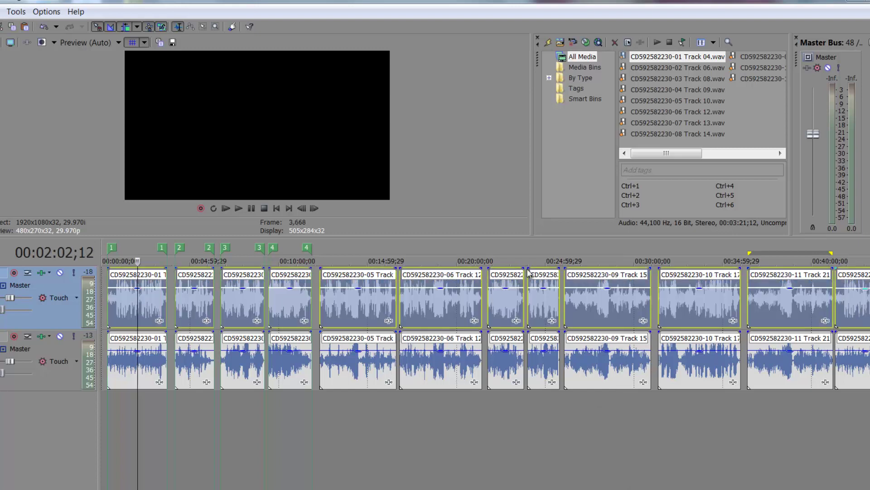
{"action": "left_click", "coordinate": [39, 273]}
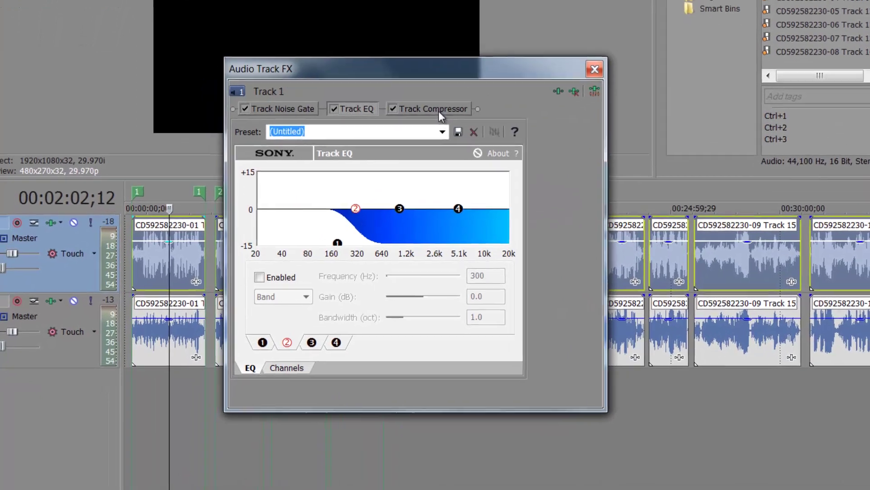
{"action": "left_click", "coordinate": [351, 180]}
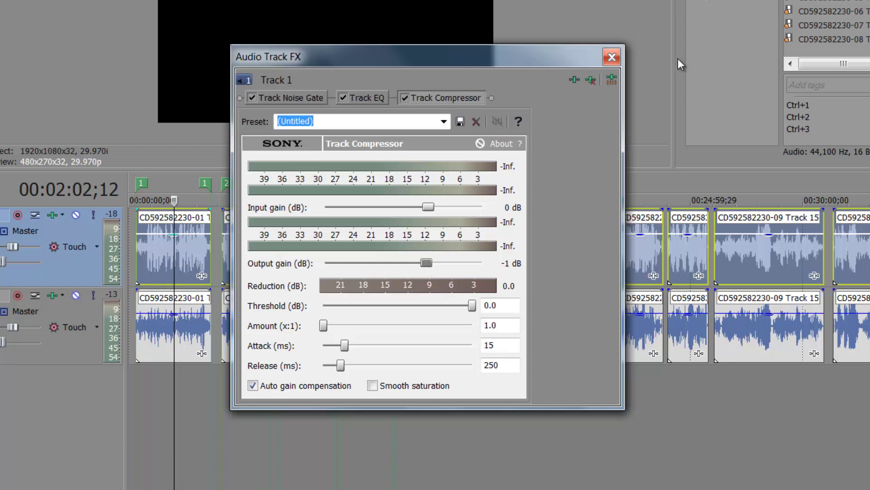
{"action": "left_click", "coordinate": [612, 57]}
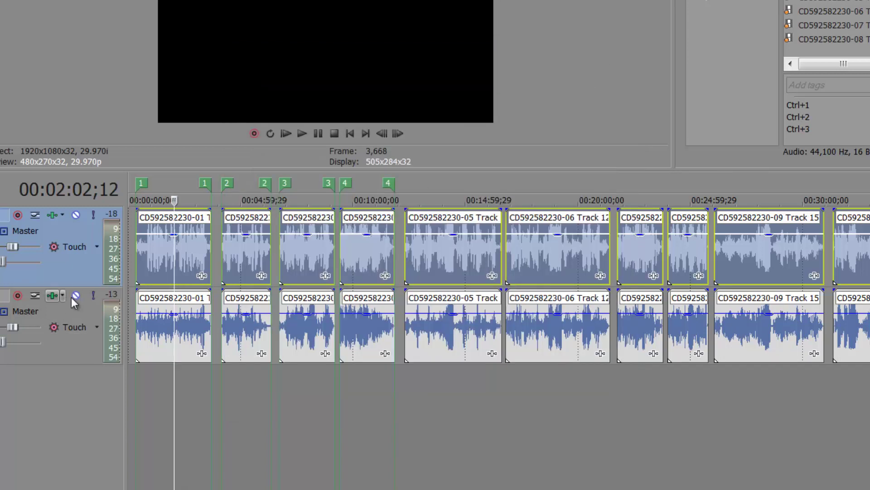
{"action": "left_click", "coordinate": [53, 296]}
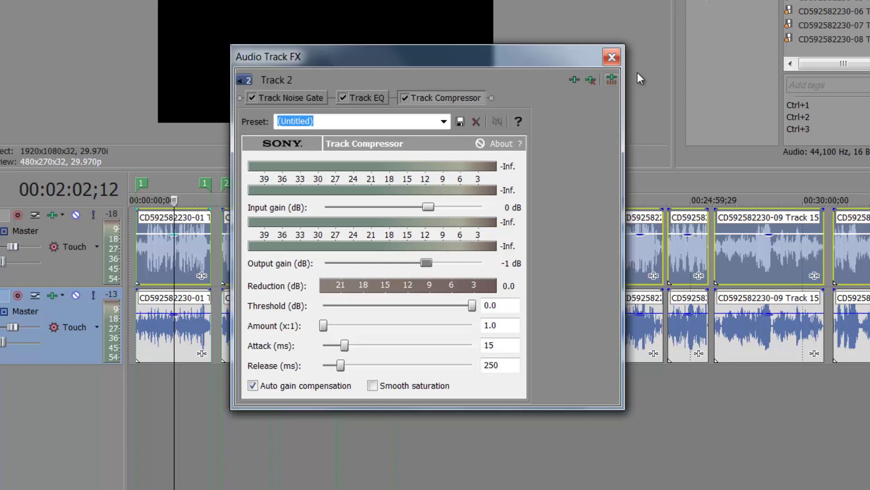
{"action": "left_click", "coordinate": [611, 57]}
Play back the mix from about 00:18:23 and 00:22:41, stop, and place the cursor near 00:24:55.
{"action": "left_click", "coordinate": [543, 369]}
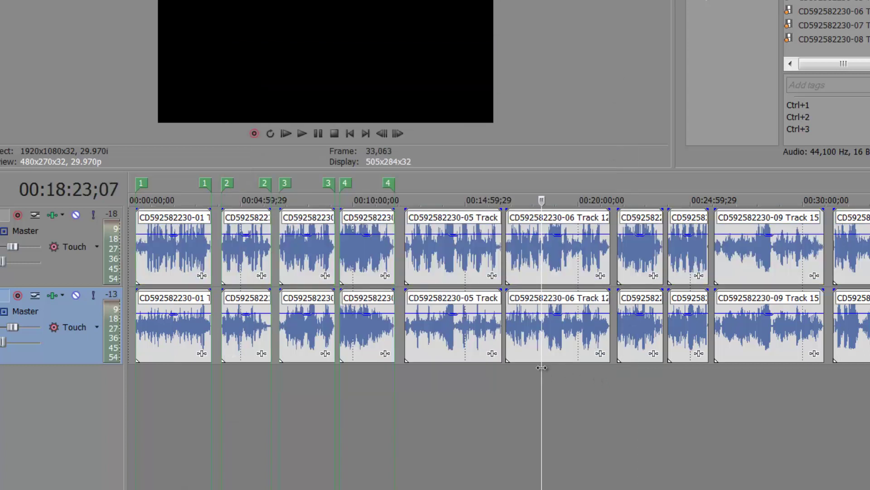
{"action": "key", "text": "space"}
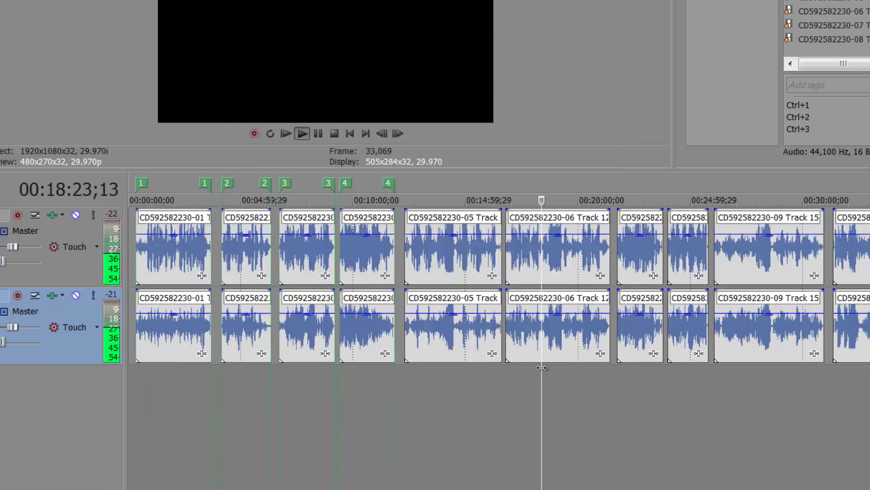
{"action": "left_click", "coordinate": [638, 405]}
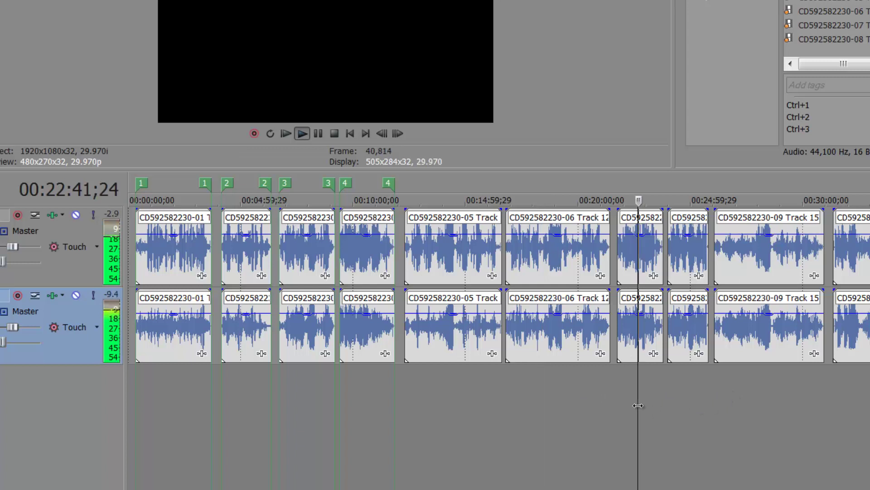
{"action": "key", "text": "space"}
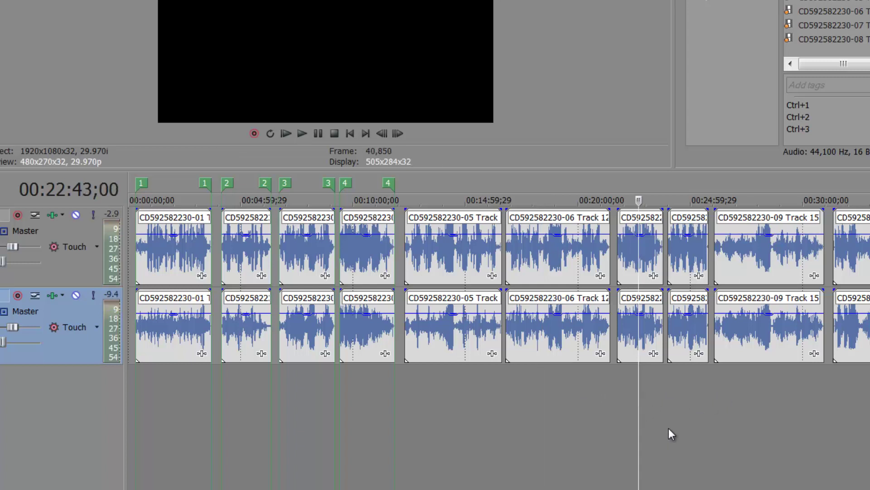
{"action": "left_click", "coordinate": [689, 415]}
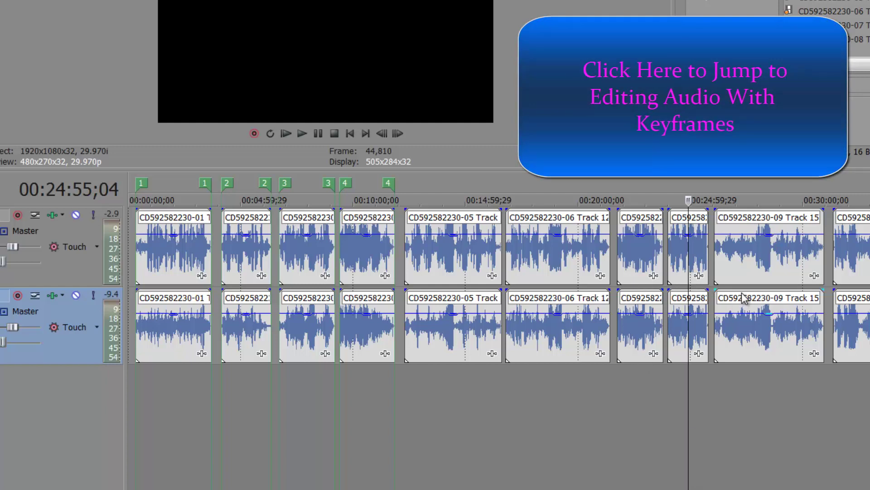
Select the upper track's Track 15 event, followed by its Track 17 event with the cursor near 00:31:51.
{"action": "left_click", "coordinate": [752, 276]}
{"action": "scroll", "coordinate": [750, 271], "scroll_direction": "up", "scroll_amount": 5}
{"action": "left_click", "coordinate": [752, 261]}
{"action": "scroll", "coordinate": [753, 259], "scroll_direction": "down", "scroll_amount": 8}
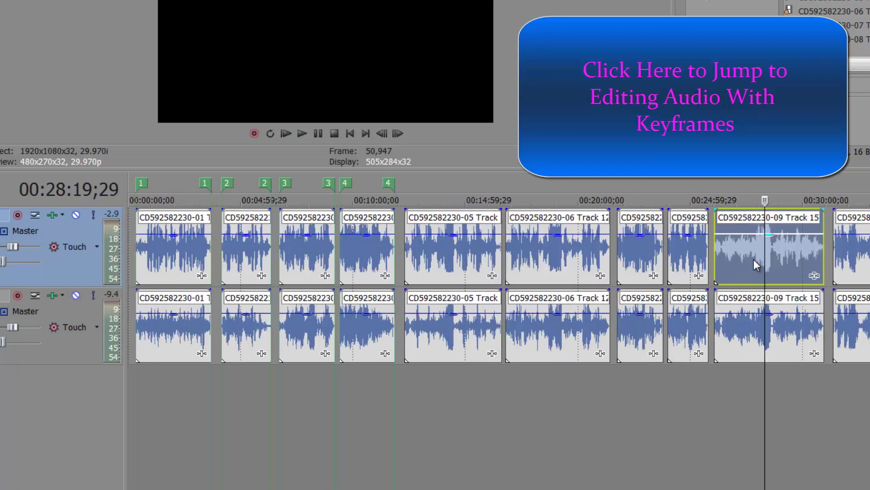
{"action": "left_click", "coordinate": [845, 260]}
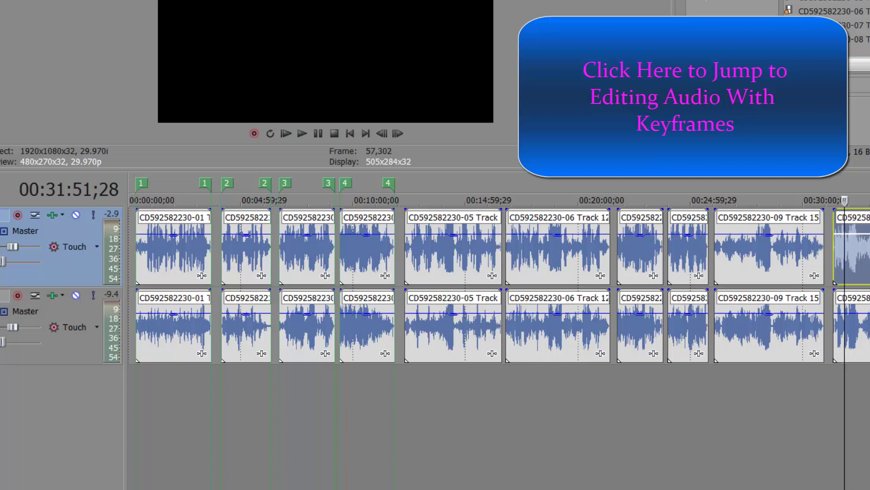
Select the upper track's first event and set the time selection to that event's length.
{"action": "left_click", "coordinate": [869, 259]}
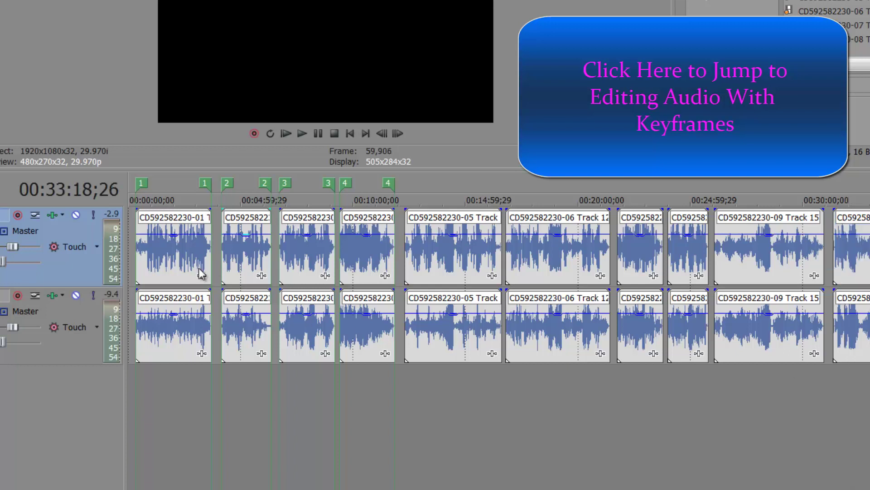
{"action": "left_click", "coordinate": [173, 276]}
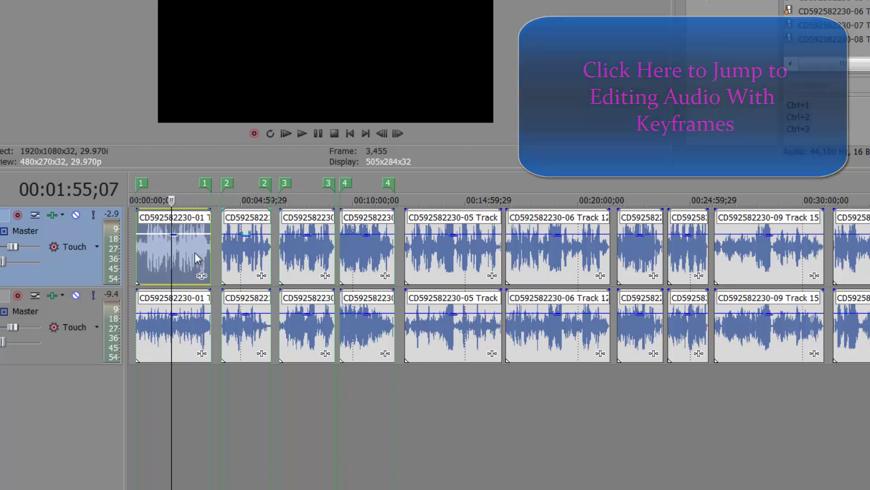
{"action": "double_click", "coordinate": [185, 279]}
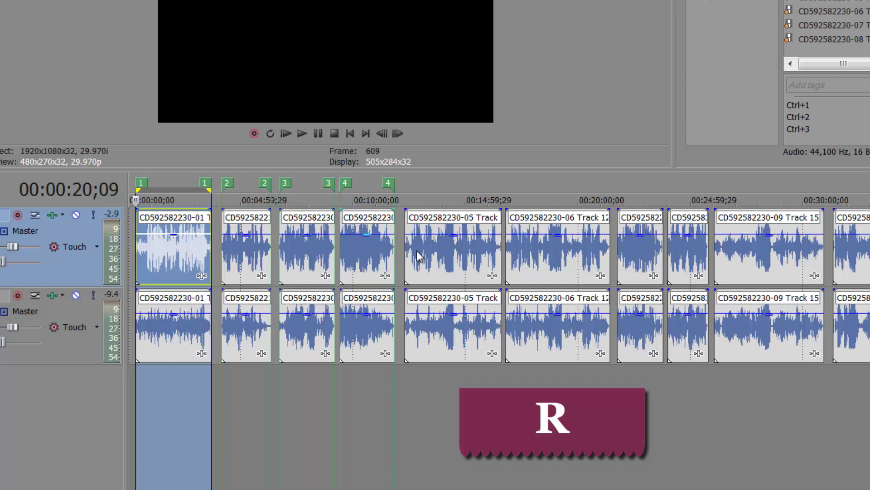
Create a separate region over each of the upper track's Track 10, Track 12, Track 13 and Track 14 events.
{"action": "double_click", "coordinate": [444, 258]}
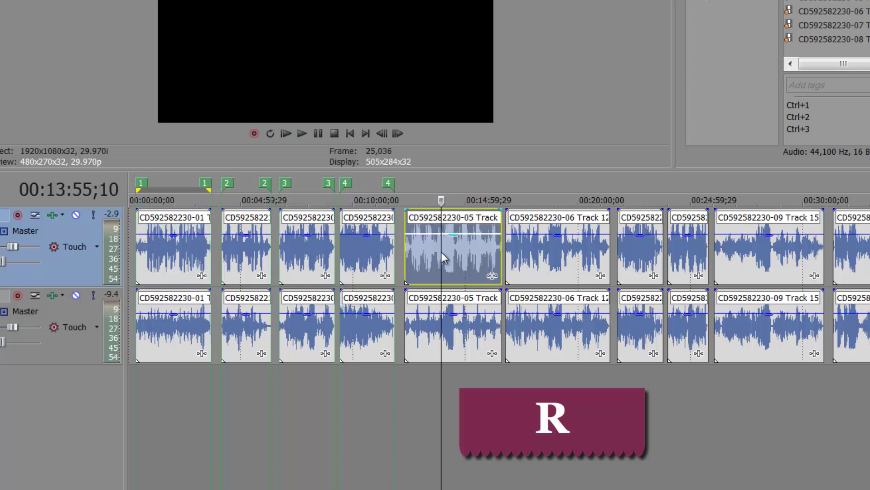
{"action": "key", "text": "m"}
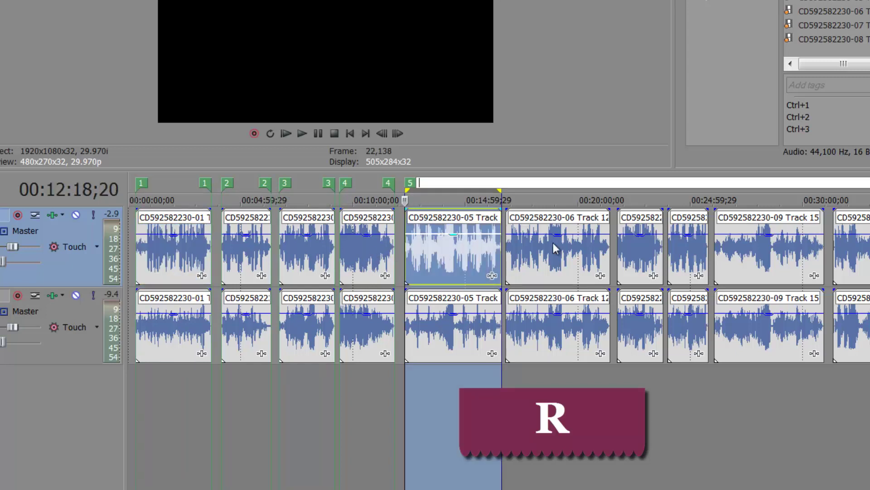
{"action": "double_click", "coordinate": [568, 249]}
{"action": "key", "text": "r"}
{"action": "double_click", "coordinate": [641, 252]}
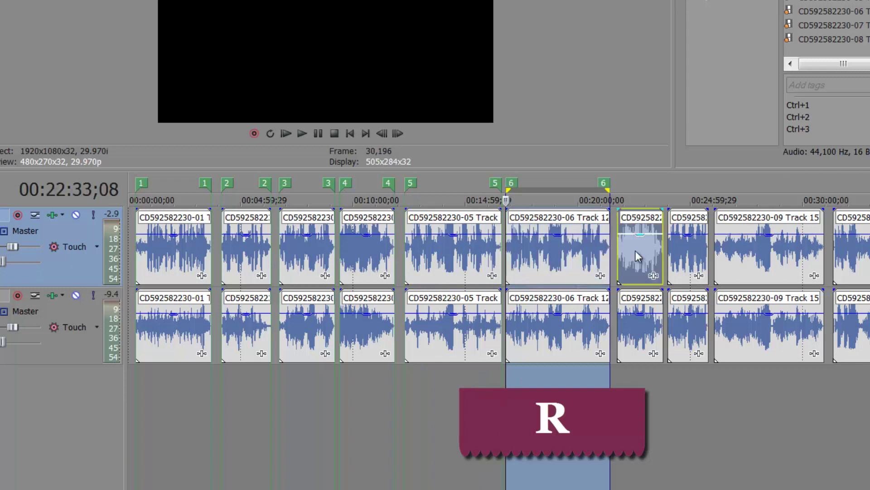
{"action": "key", "text": "r"}
{"action": "double_click", "coordinate": [692, 265]}
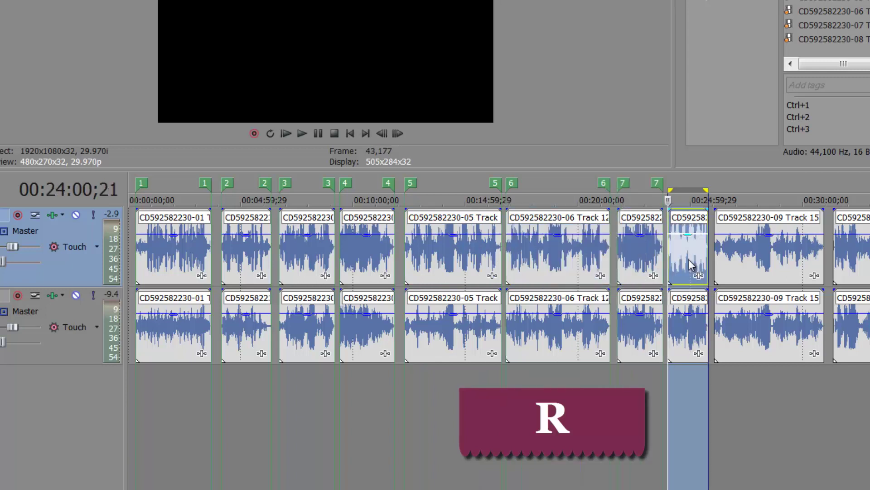
{"action": "key", "text": "r"}
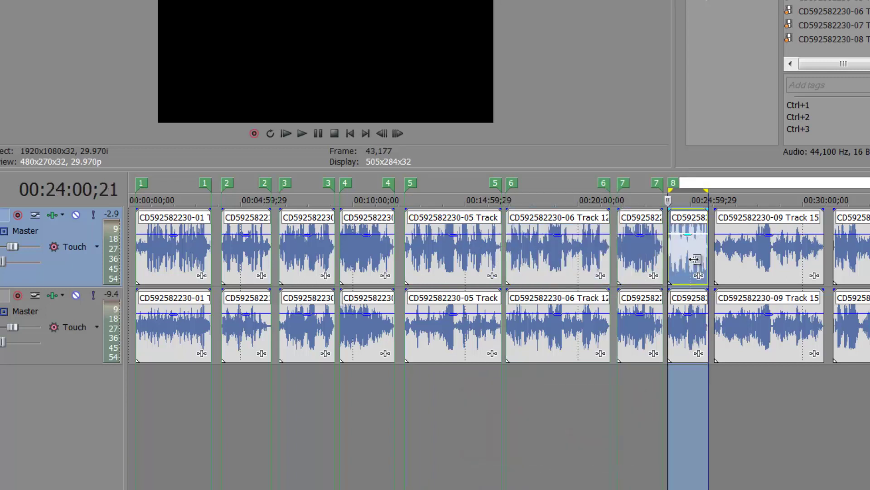
Create a separate region over each of the Track 15, Track 17 and Track 21 events and the final event.
{"action": "double_click", "coordinate": [736, 256]}
{"action": "key", "text": "r"}
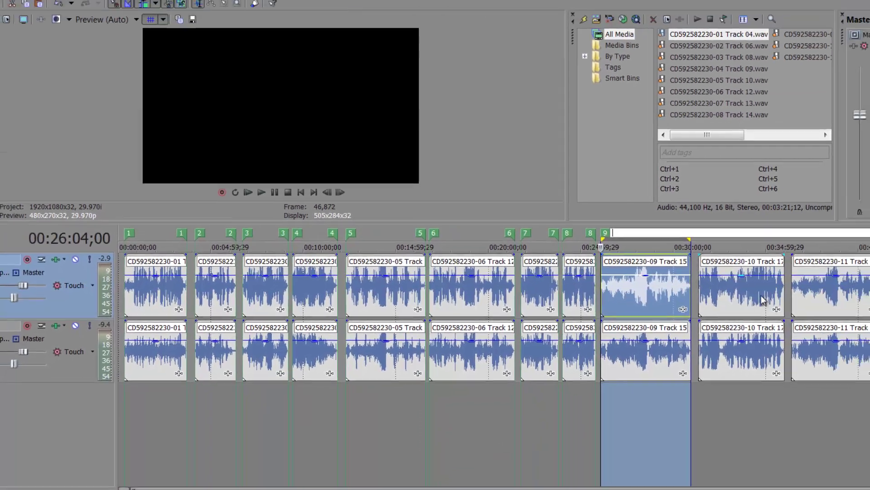
{"action": "left_click", "coordinate": [854, 264]}
{"action": "double_click", "coordinate": [698, 315]}
{"action": "key", "text": "r"}
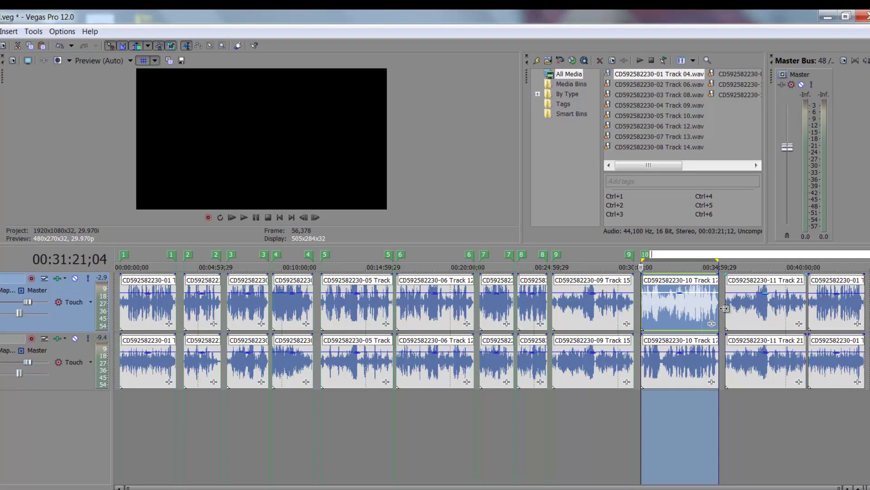
{"action": "left_click", "coordinate": [747, 309]}
{"action": "double_click", "coordinate": [771, 309]}
{"action": "key", "text": "r"}
{"action": "double_click", "coordinate": [826, 309]}
{"action": "key", "text": "r"}
Place the cursor inside the first event, run the Batch Render script and set its output location to the renderes folder.
{"action": "left_click", "coordinate": [651, 313]}
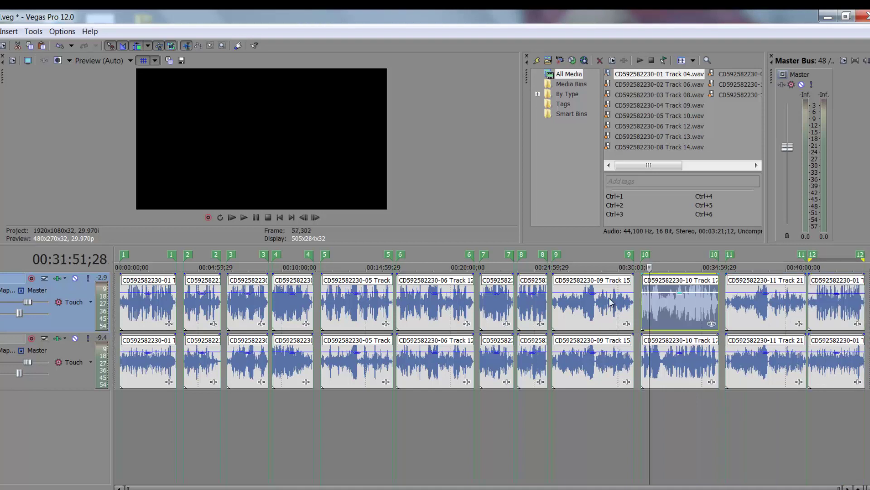
{"action": "left_click", "coordinate": [155, 299]}
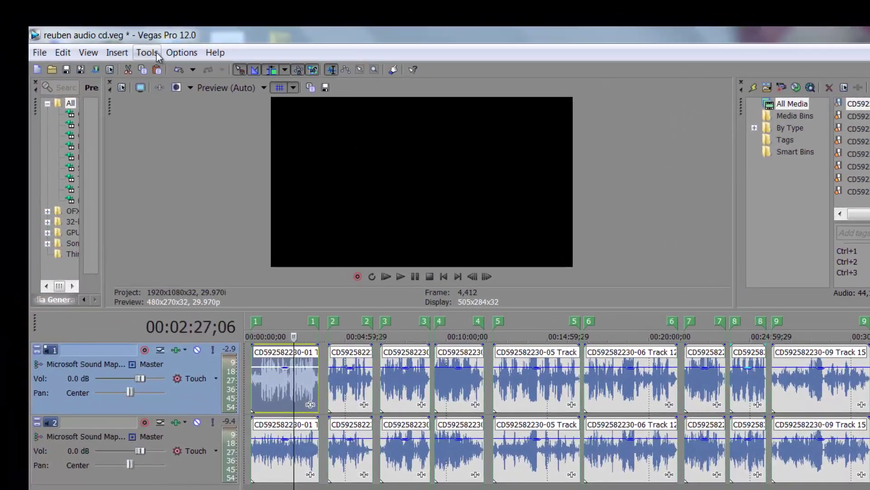
{"action": "left_click", "coordinate": [147, 53]}
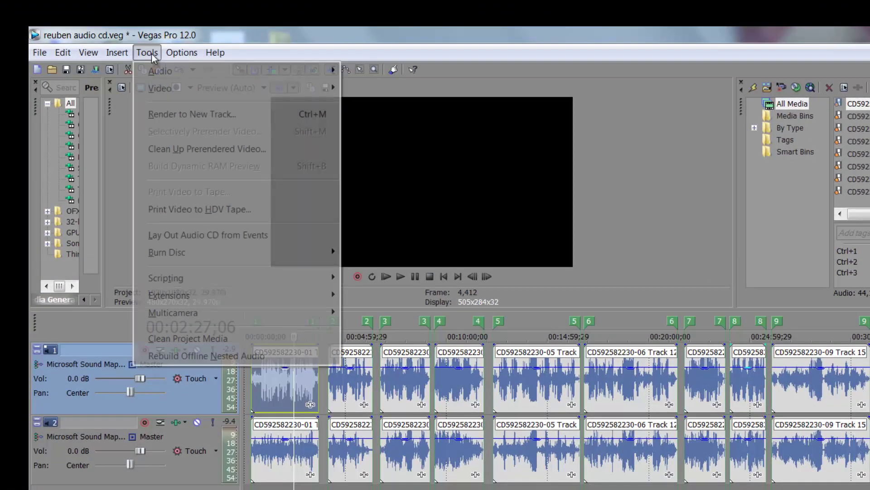
{"action": "left_click", "coordinate": [299, 290]}
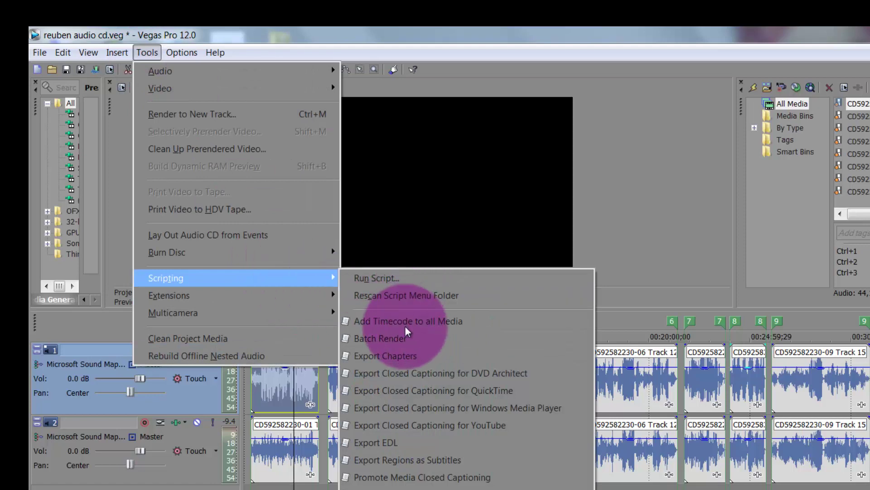
{"action": "left_click", "coordinate": [407, 340]}
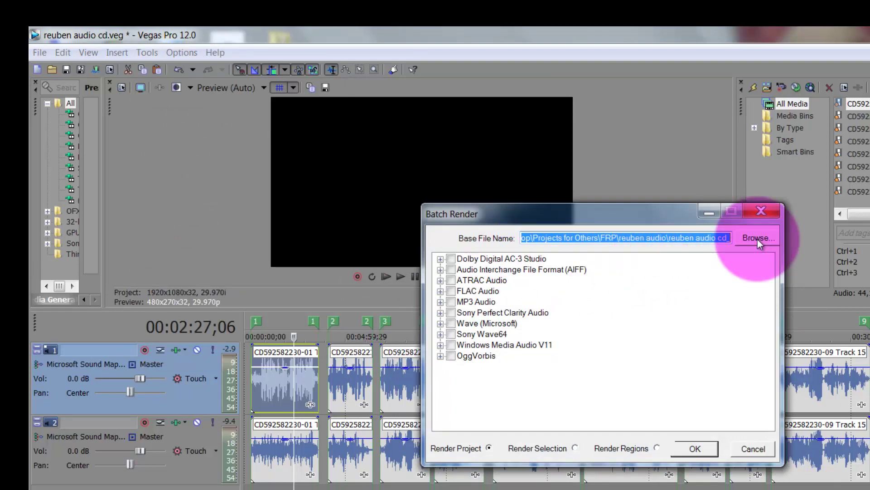
{"action": "left_click", "coordinate": [757, 240]}
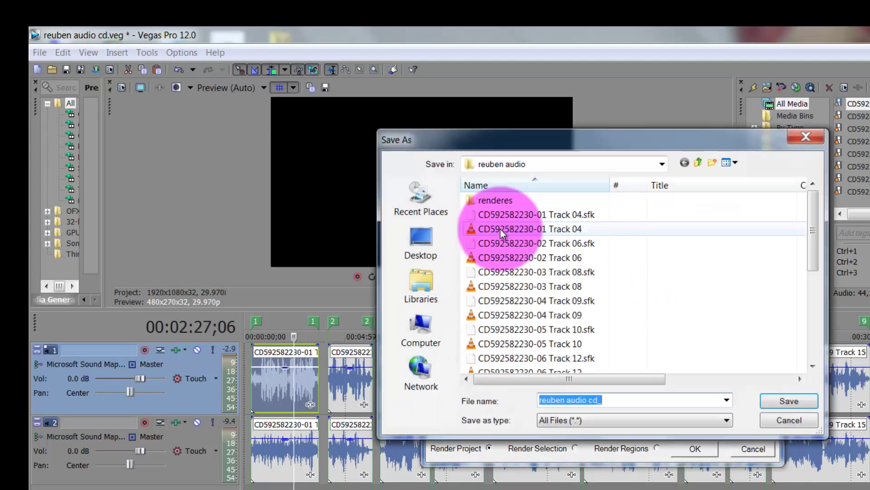
{"action": "double_click", "coordinate": [497, 200]}
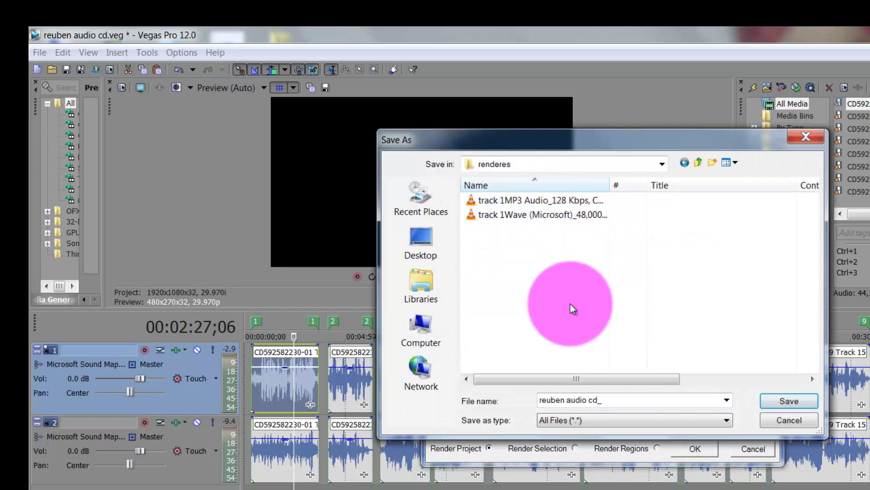
{"action": "left_click", "coordinate": [782, 402]}
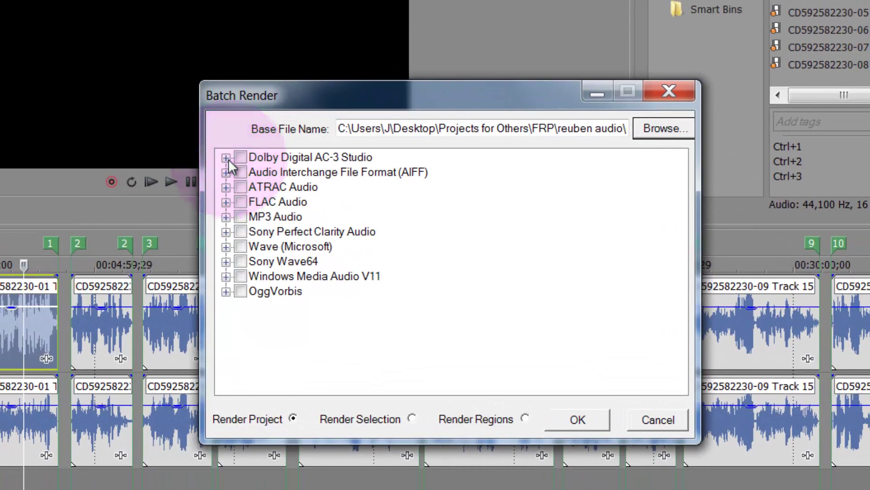
{"action": "left_click", "coordinate": [225, 173]}
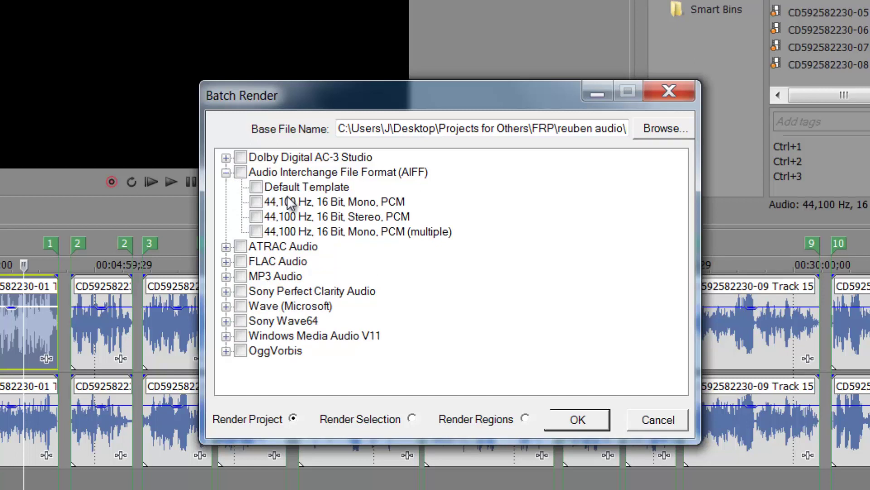
{"action": "left_click", "coordinate": [256, 202]}
{"action": "left_click", "coordinate": [257, 232]}
{"action": "left_click", "coordinate": [257, 235]}
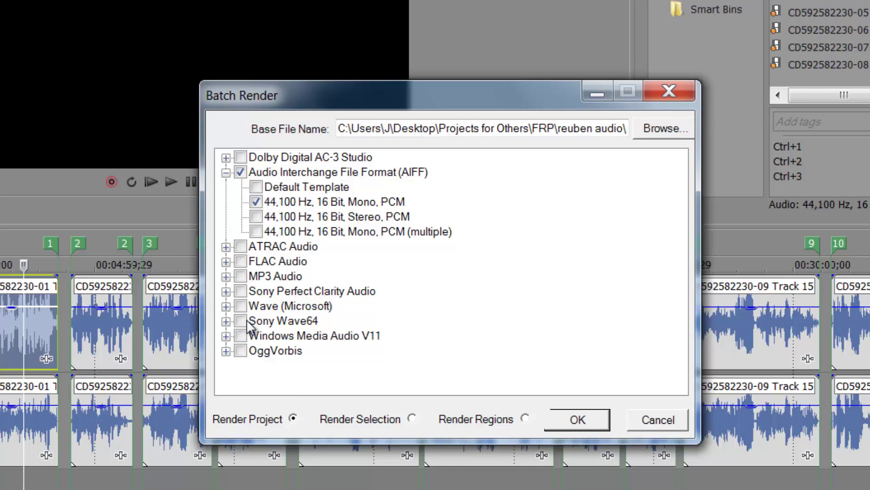
{"action": "left_click", "coordinate": [240, 172]}
{"action": "left_click", "coordinate": [226, 172]}
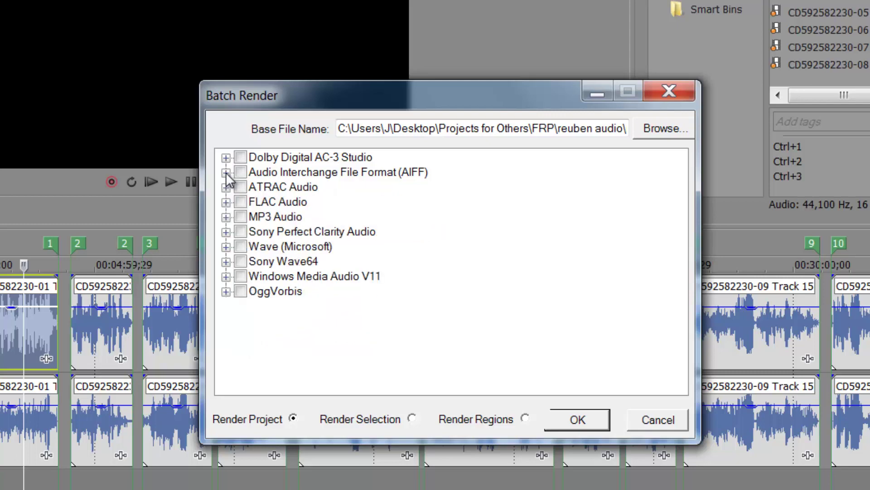
Choose the Wave template 48,000 Hz, 16 Bit, Mono, PCM and the MP3 template 128 Kbps, CD Quality Audio for the batch render.
{"action": "left_click", "coordinate": [226, 247]}
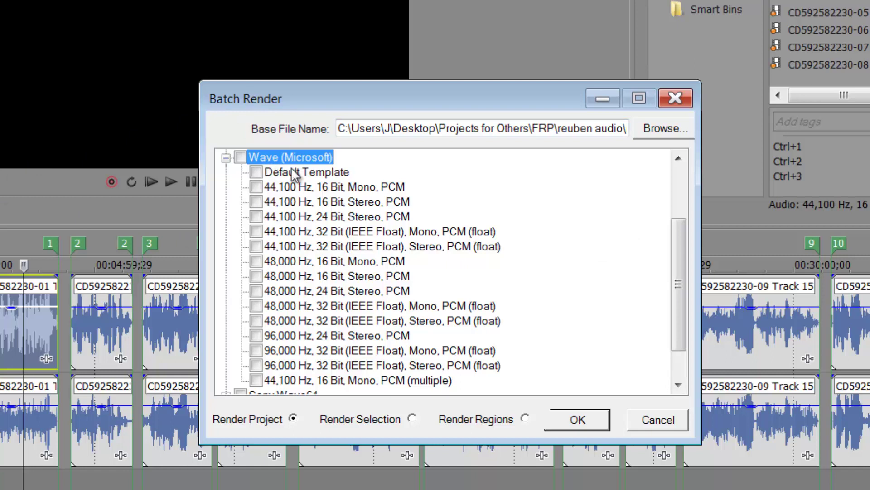
{"action": "left_click", "coordinate": [257, 262]}
{"action": "left_click", "coordinate": [226, 157]}
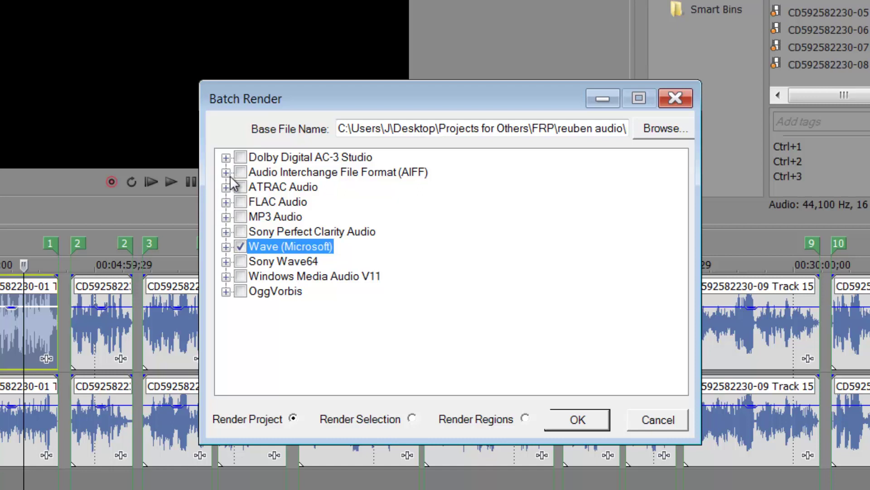
{"action": "left_click", "coordinate": [226, 216]}
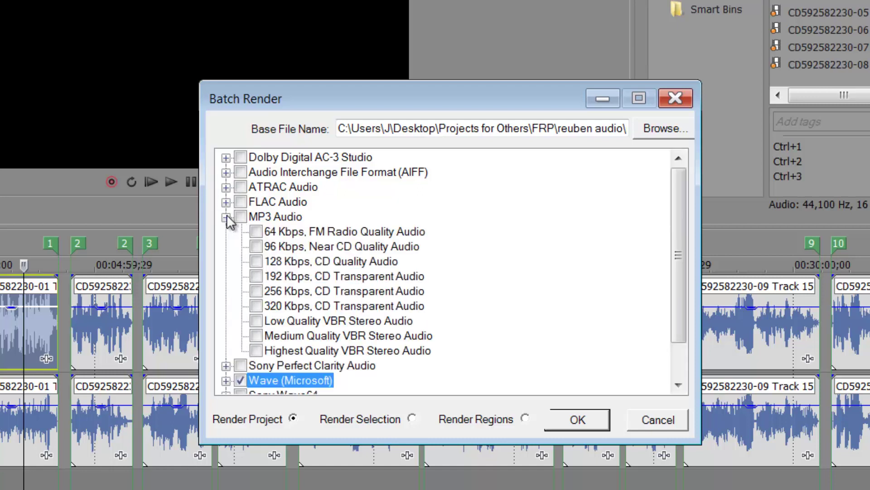
{"action": "left_click", "coordinate": [256, 261]}
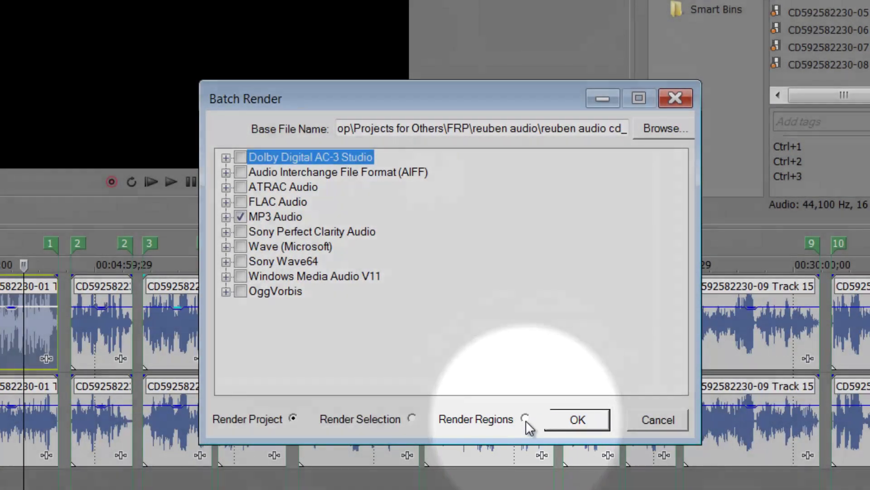
Set the batch render to Render Regions and start rendering.
{"action": "left_click", "coordinate": [525, 418]}
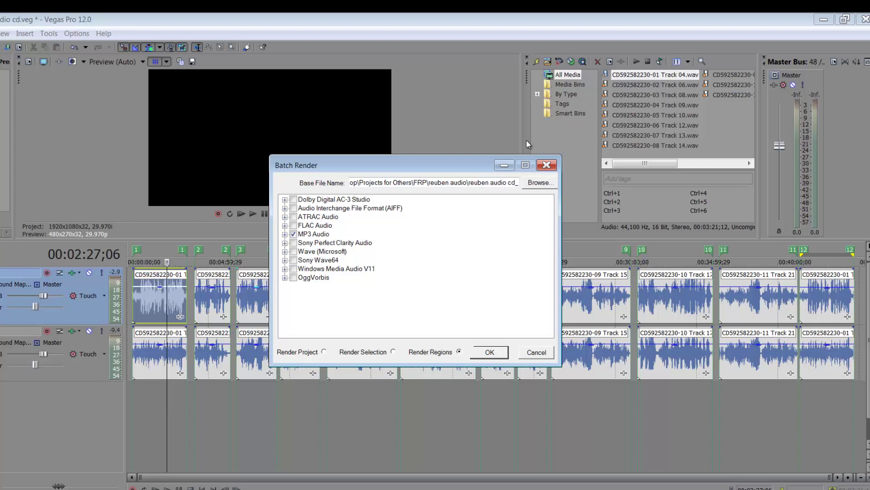
{"action": "left_click", "coordinate": [496, 356]}
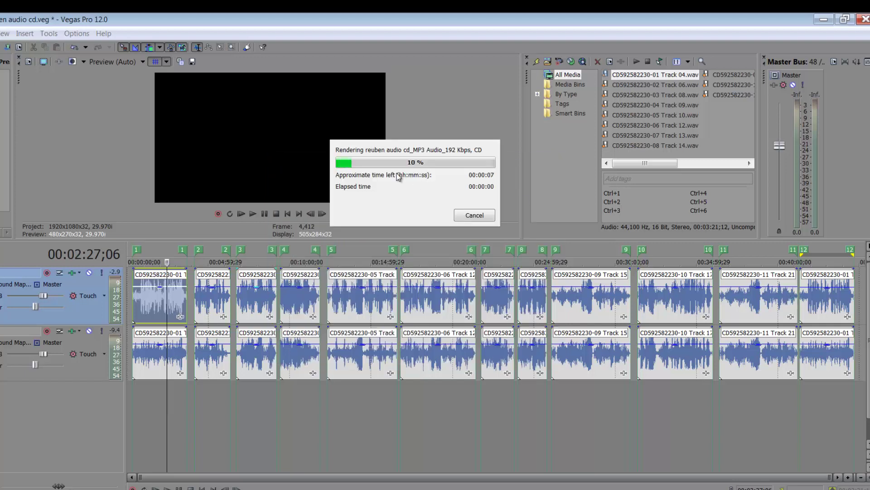